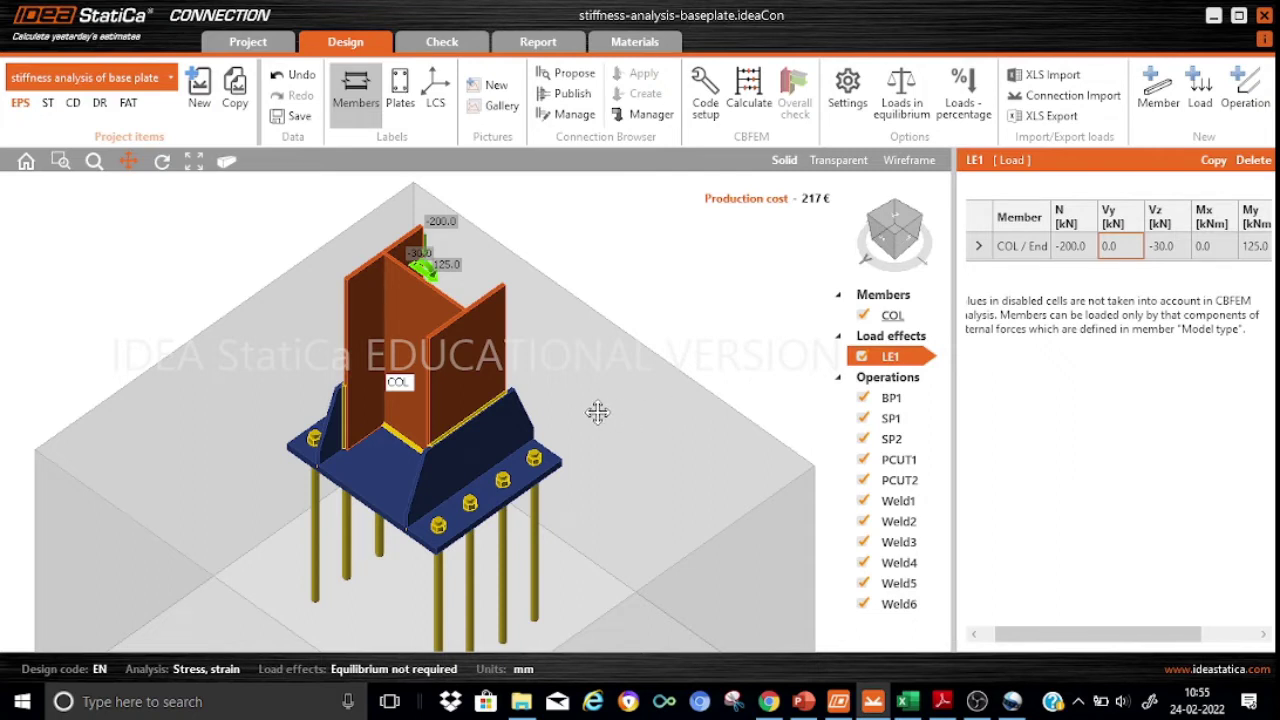
# - Examine the COL member's properties, the base plate operation BP1 and the Base plate entry among the available operations
pyautogui.click(884, 318)
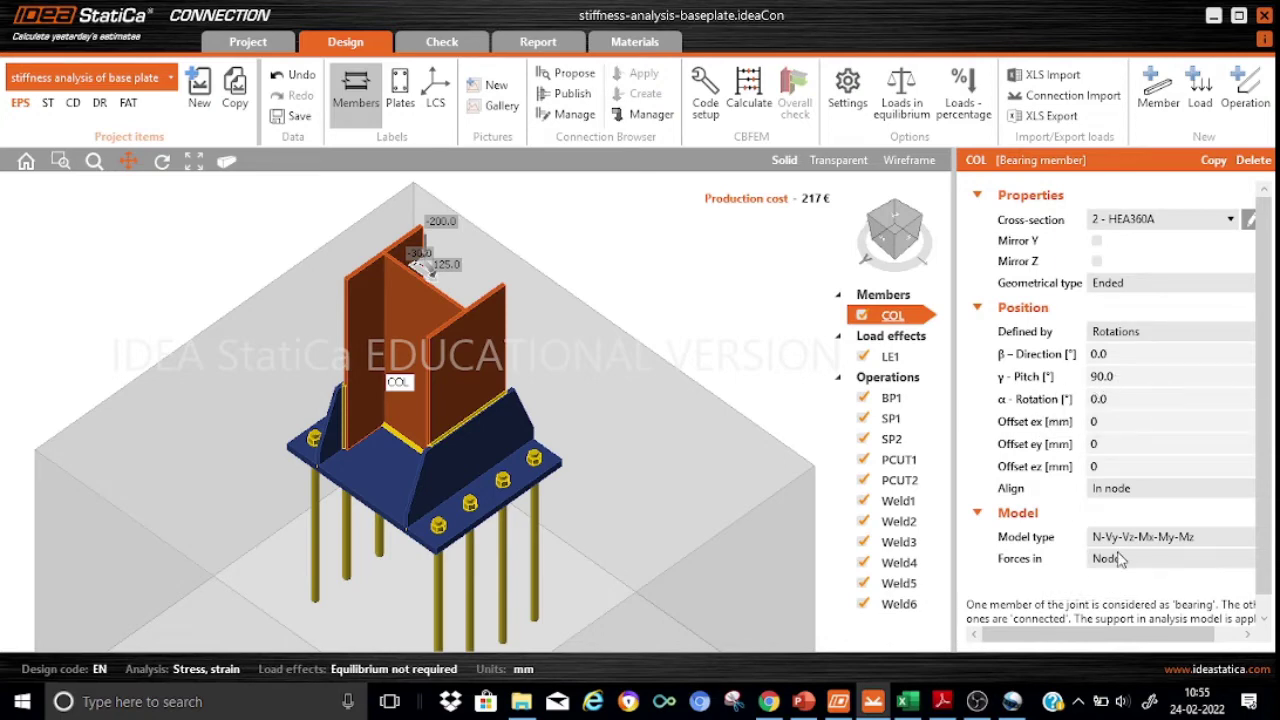
pyautogui.click(890, 399)
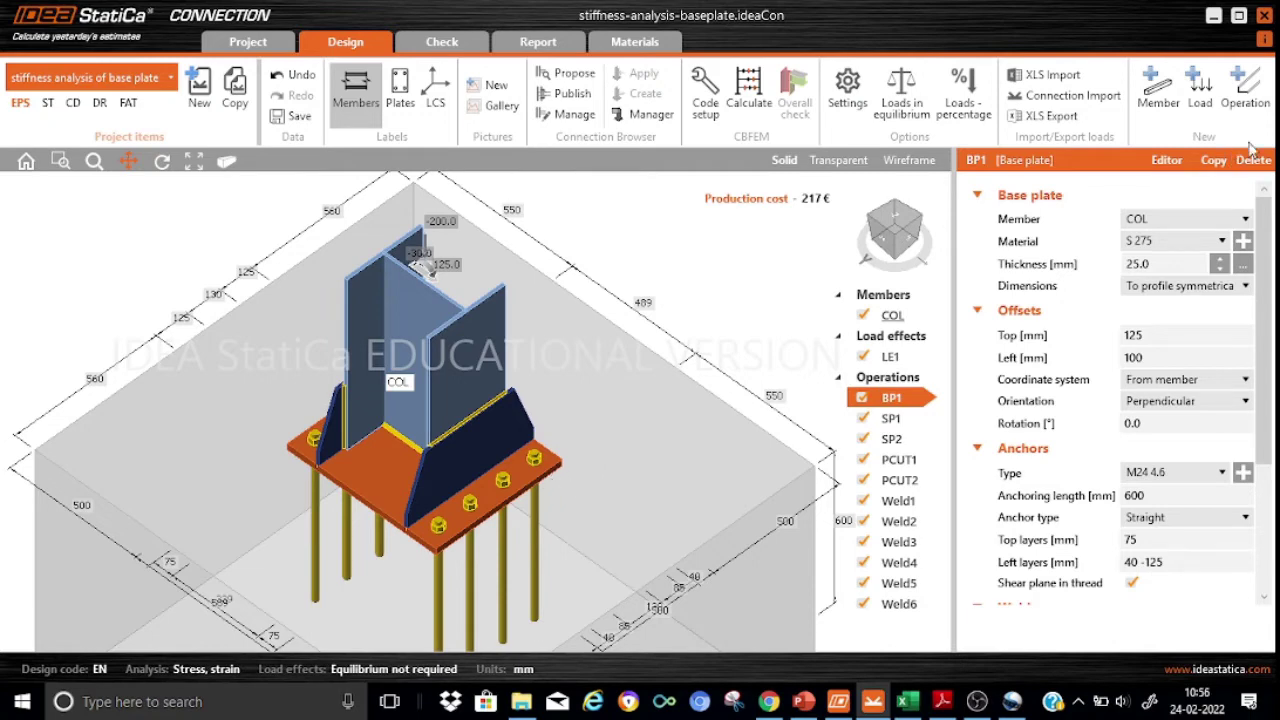
pyautogui.click(1250, 90)
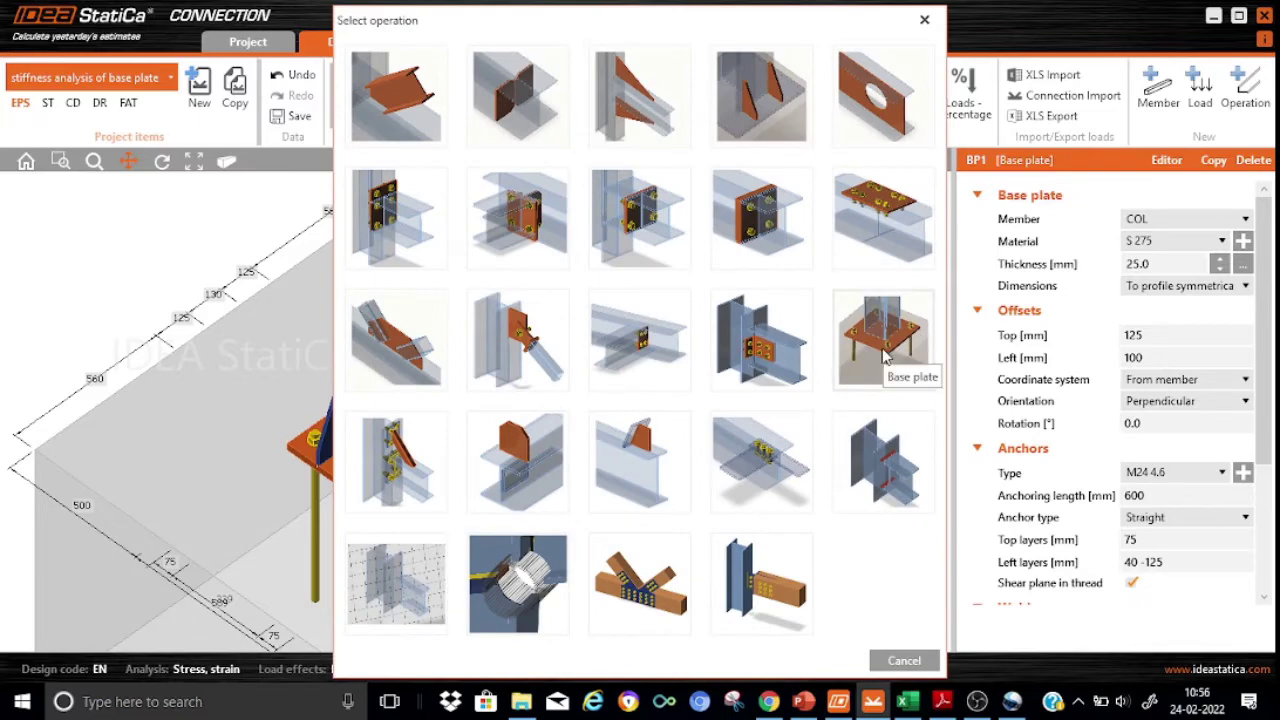
pyautogui.click(924, 19)
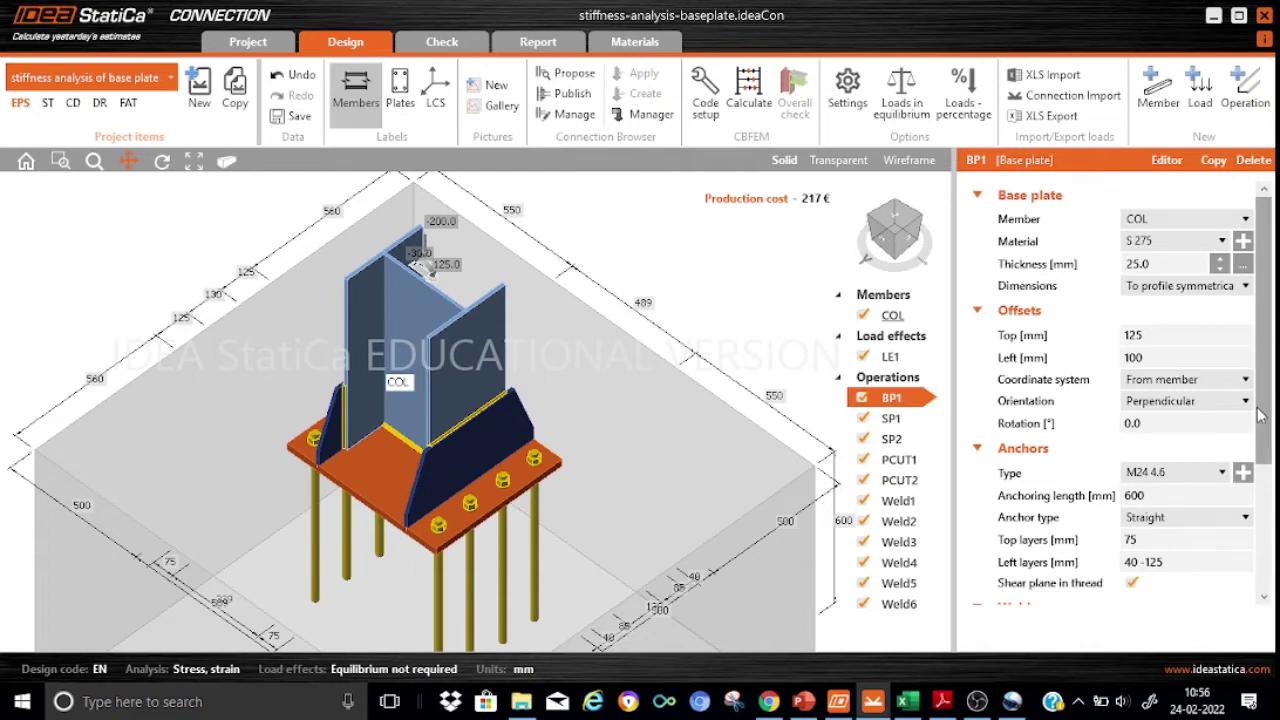
# - Examine the anchor, flange weld, web weld and foundation block settings of base plate BP1
pyautogui.scroll(-2, 1260, 415)
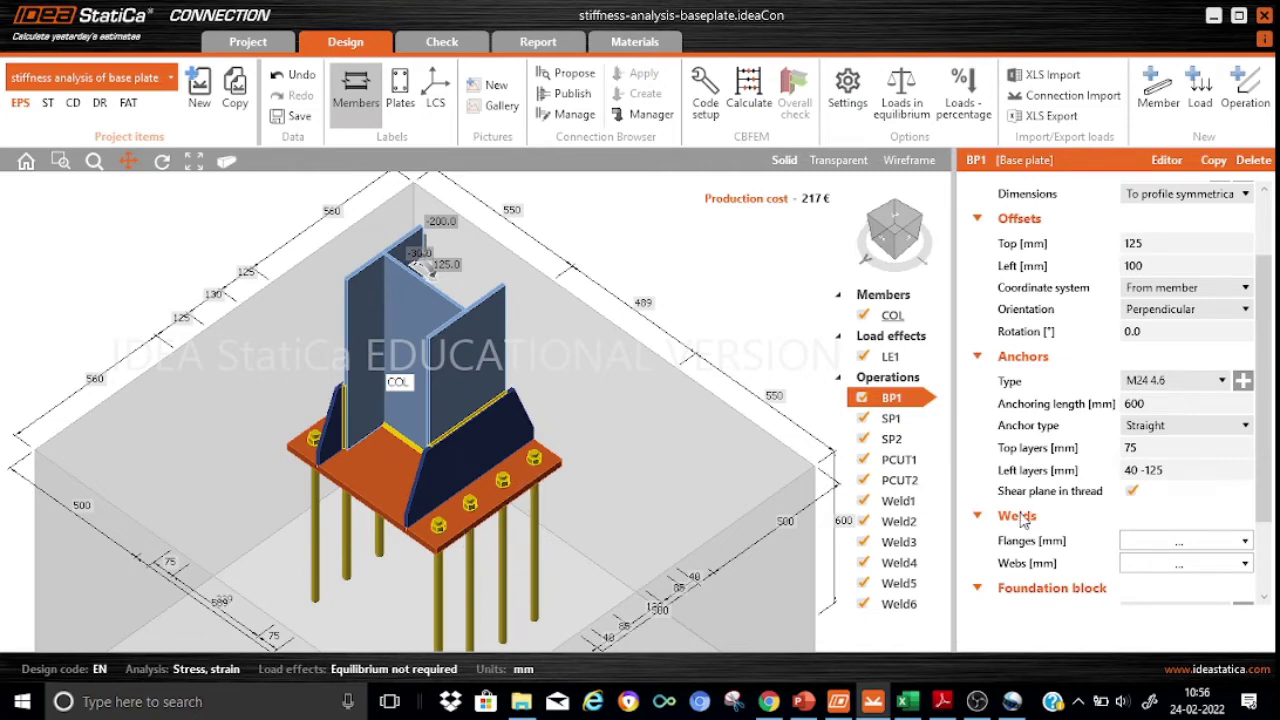
pyautogui.click(1176, 545)
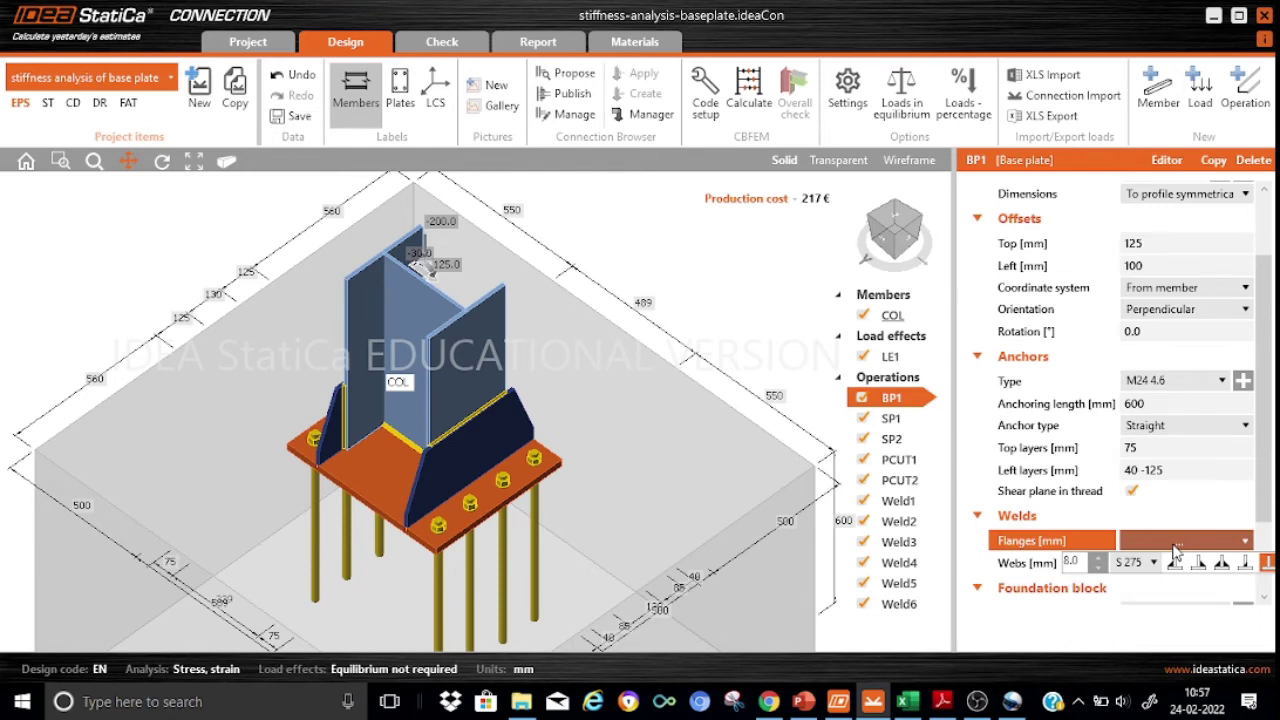
pyautogui.click(1221, 508)
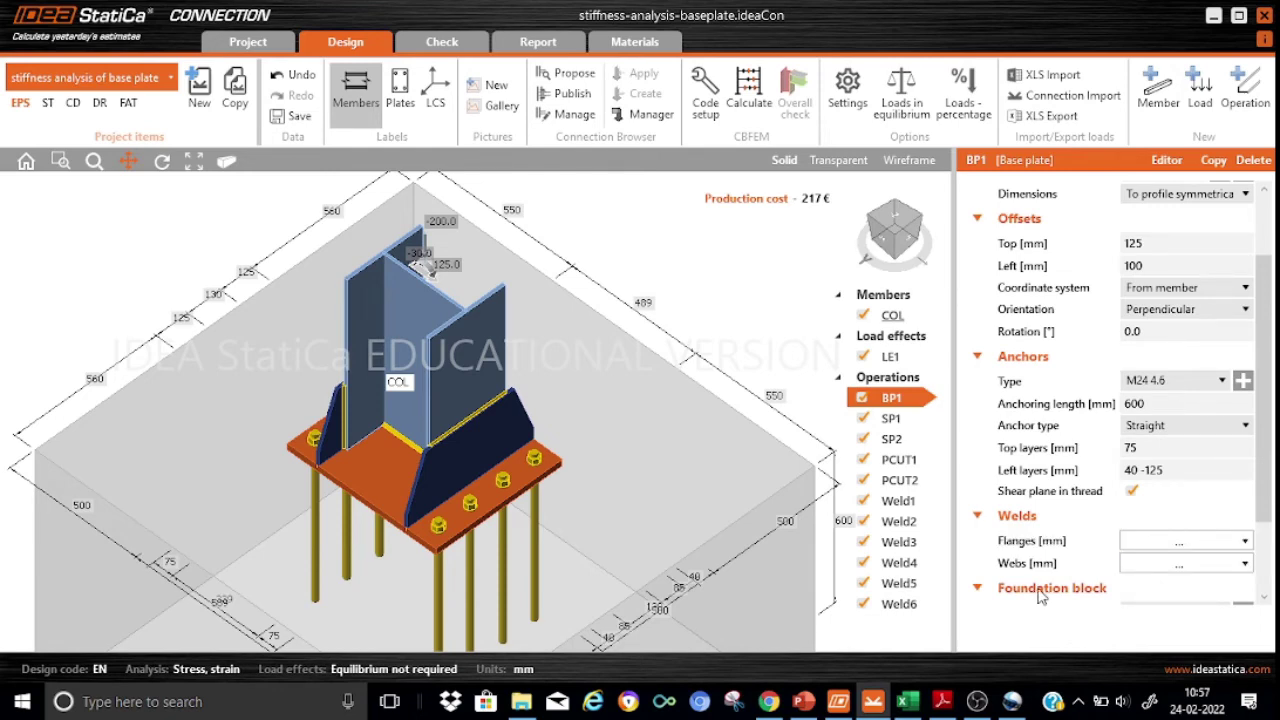
pyautogui.click(1018, 564)
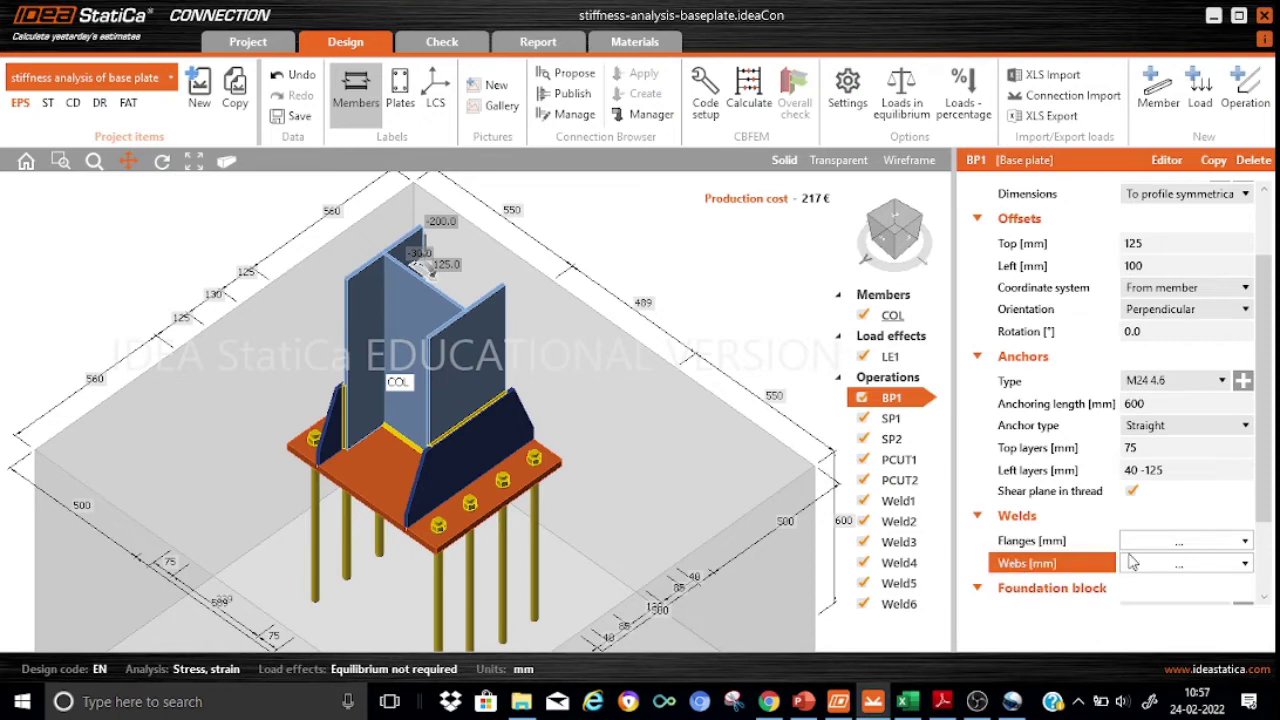
pyautogui.click(1131, 563)
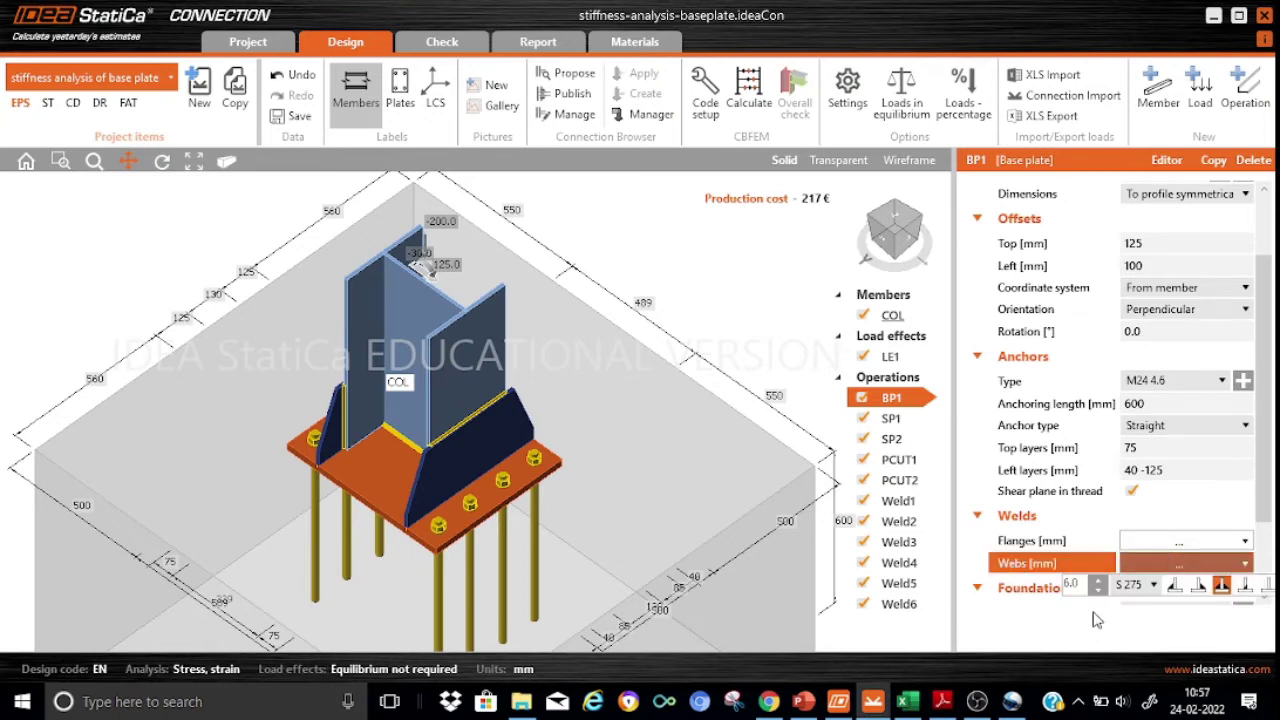
pyautogui.click(972, 491)
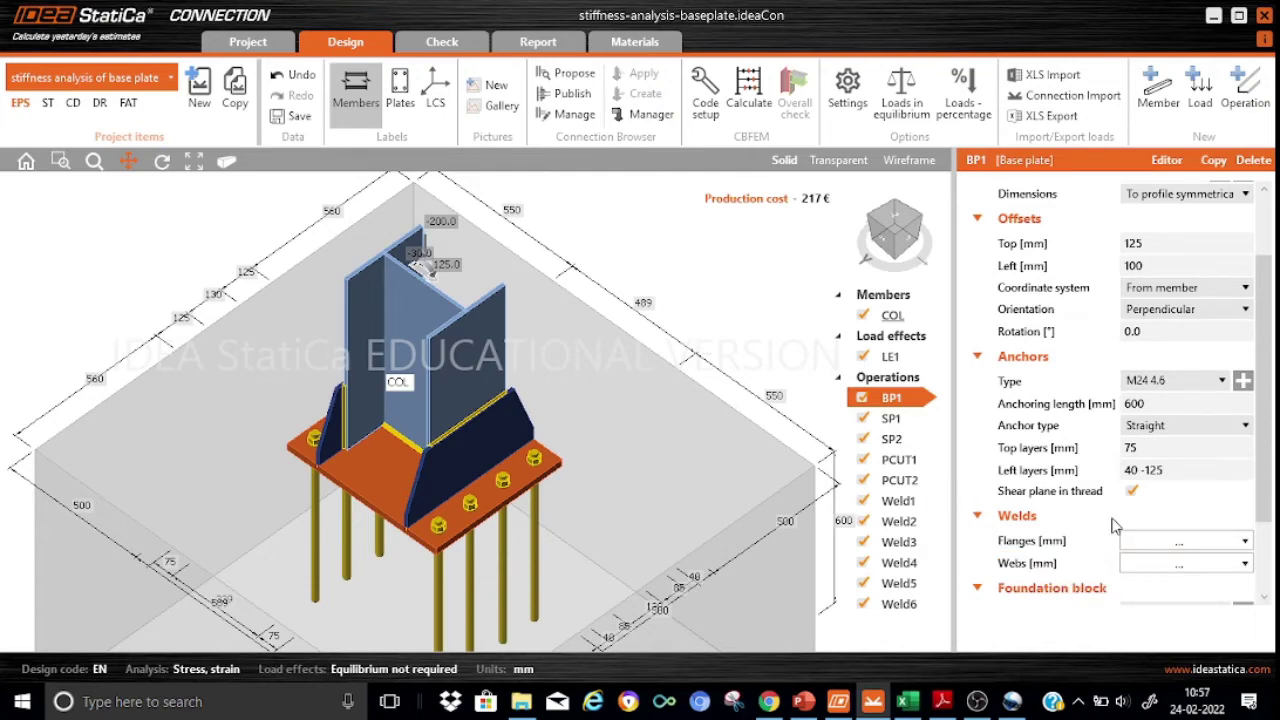
pyautogui.click(1270, 572)
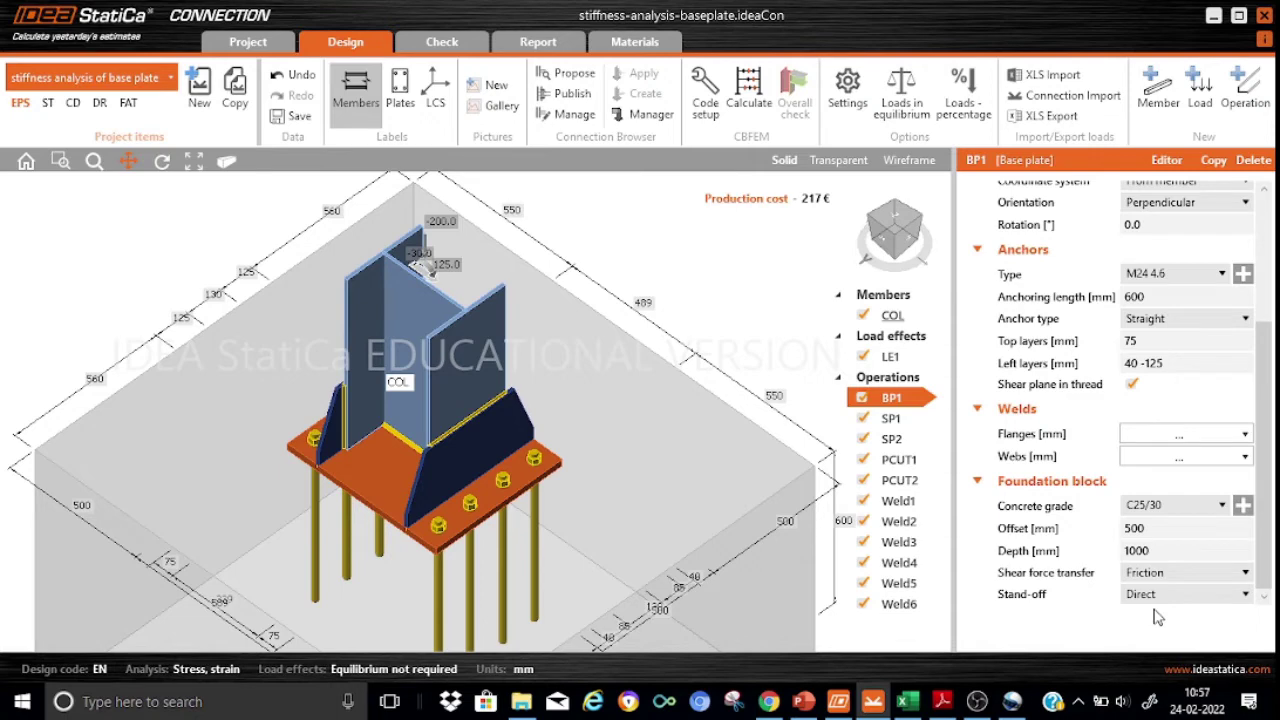
# - Examine stiffening plate SP1's properties, the available operation types and the plate's corner bevels in the plate editor
pyautogui.click(902, 420)
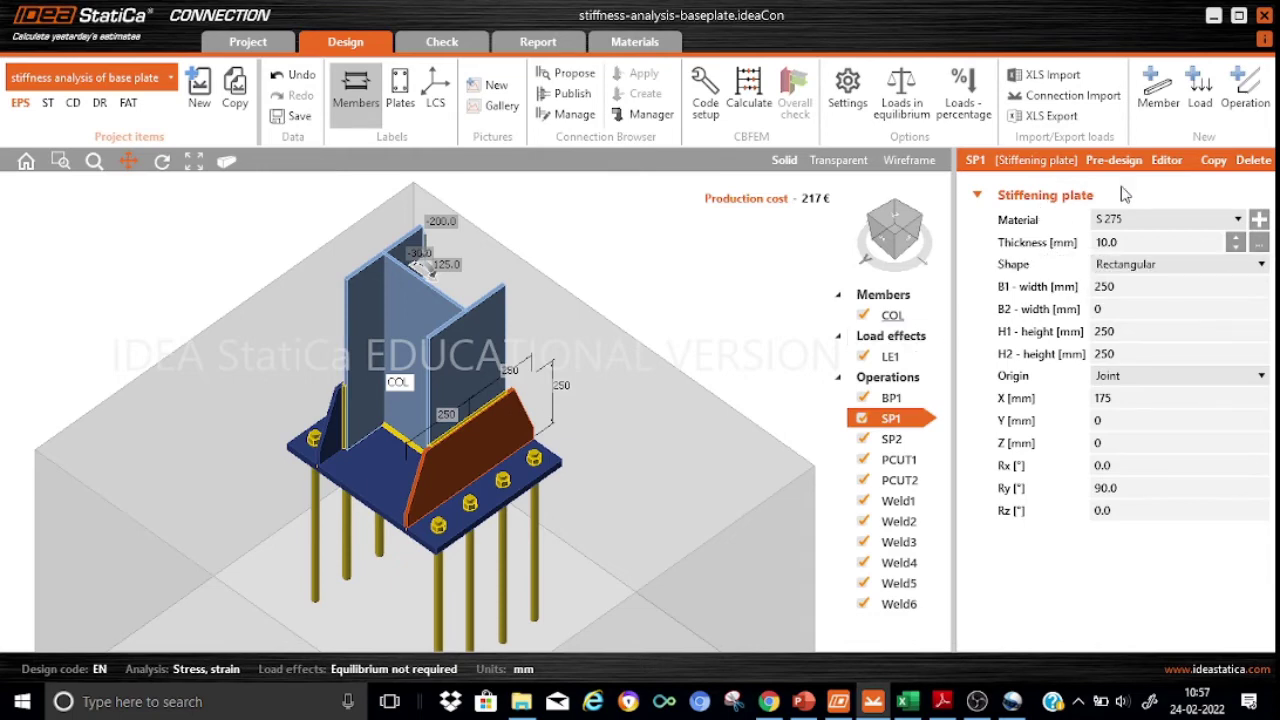
pyautogui.click(1245, 100)
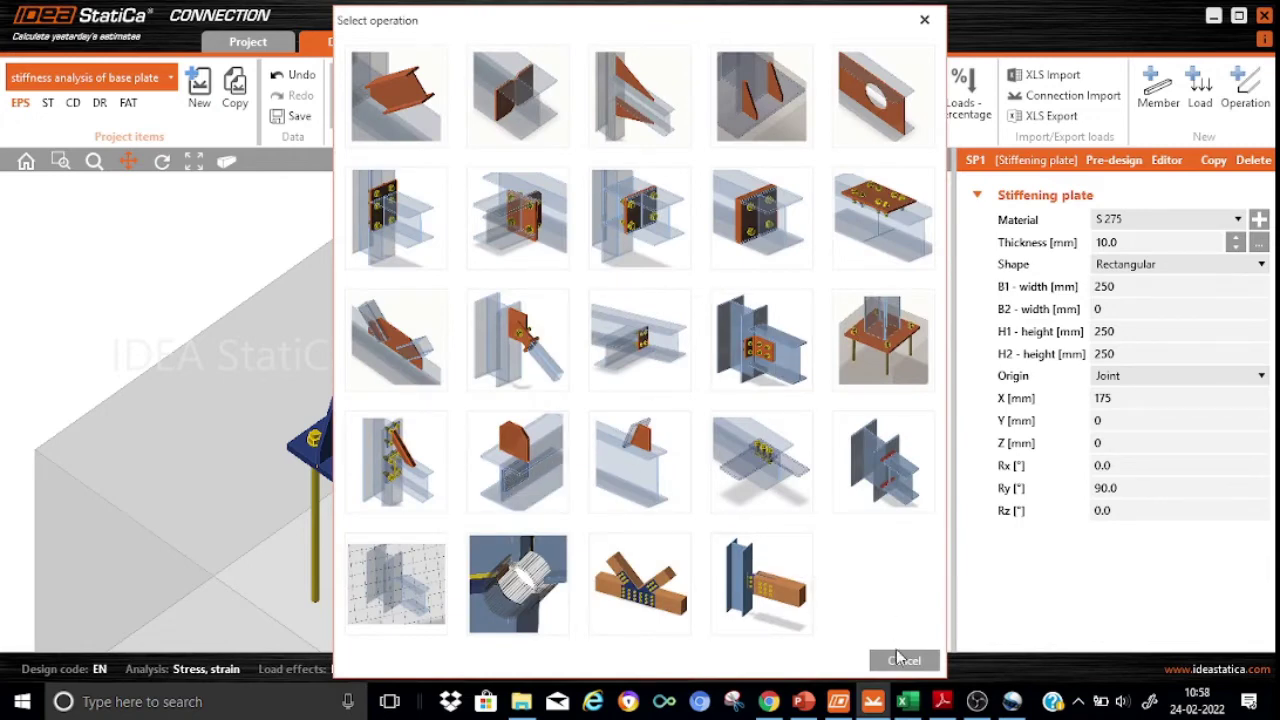
pyautogui.click(902, 659)
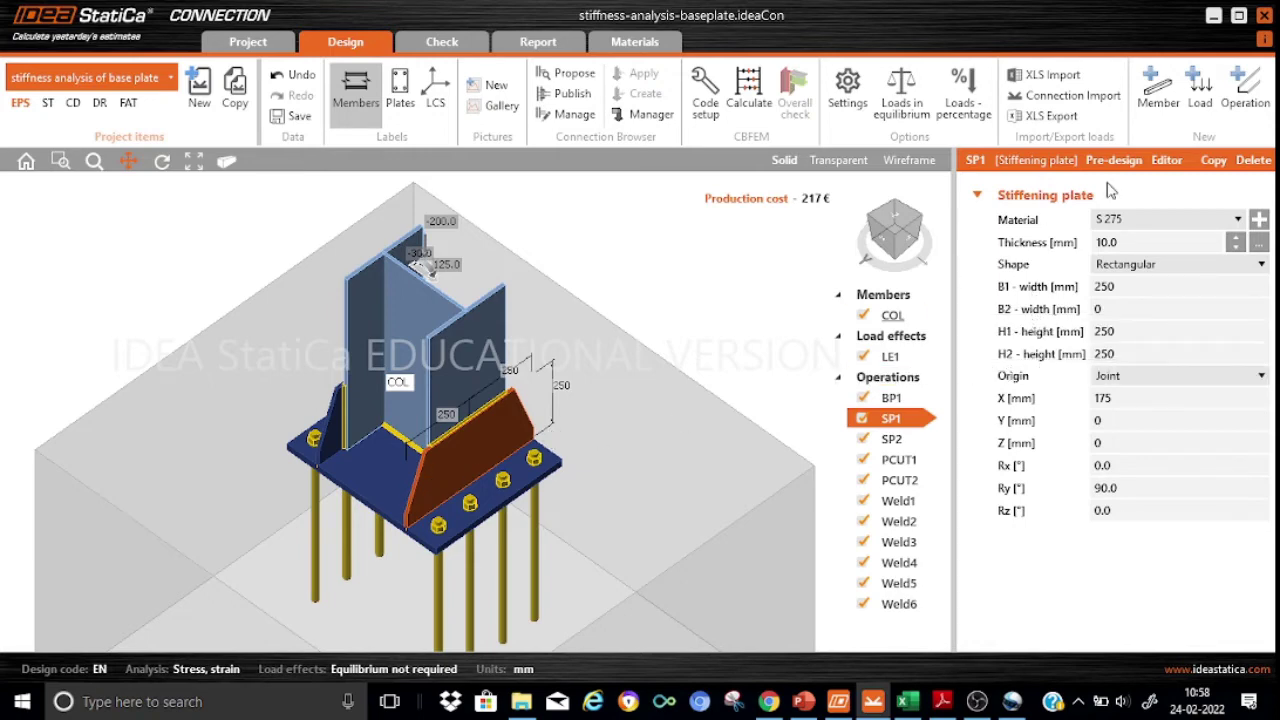
pyautogui.click(1166, 161)
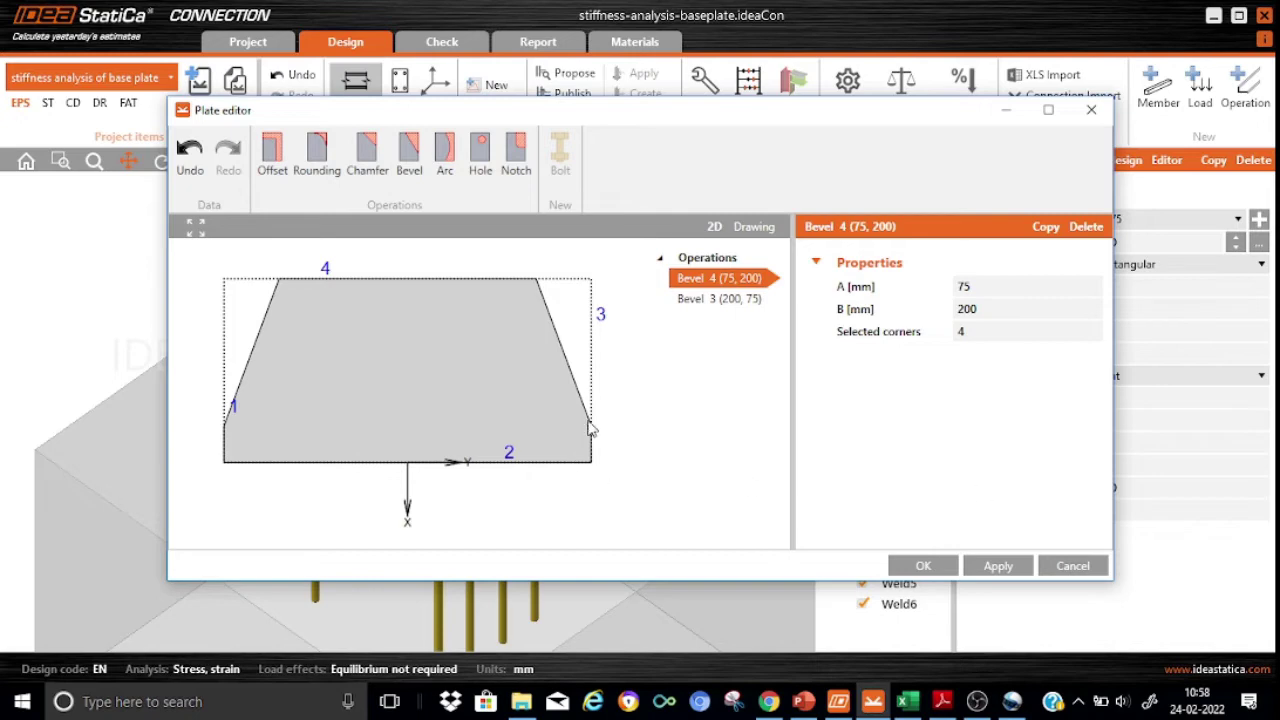
pyautogui.click(1060, 567)
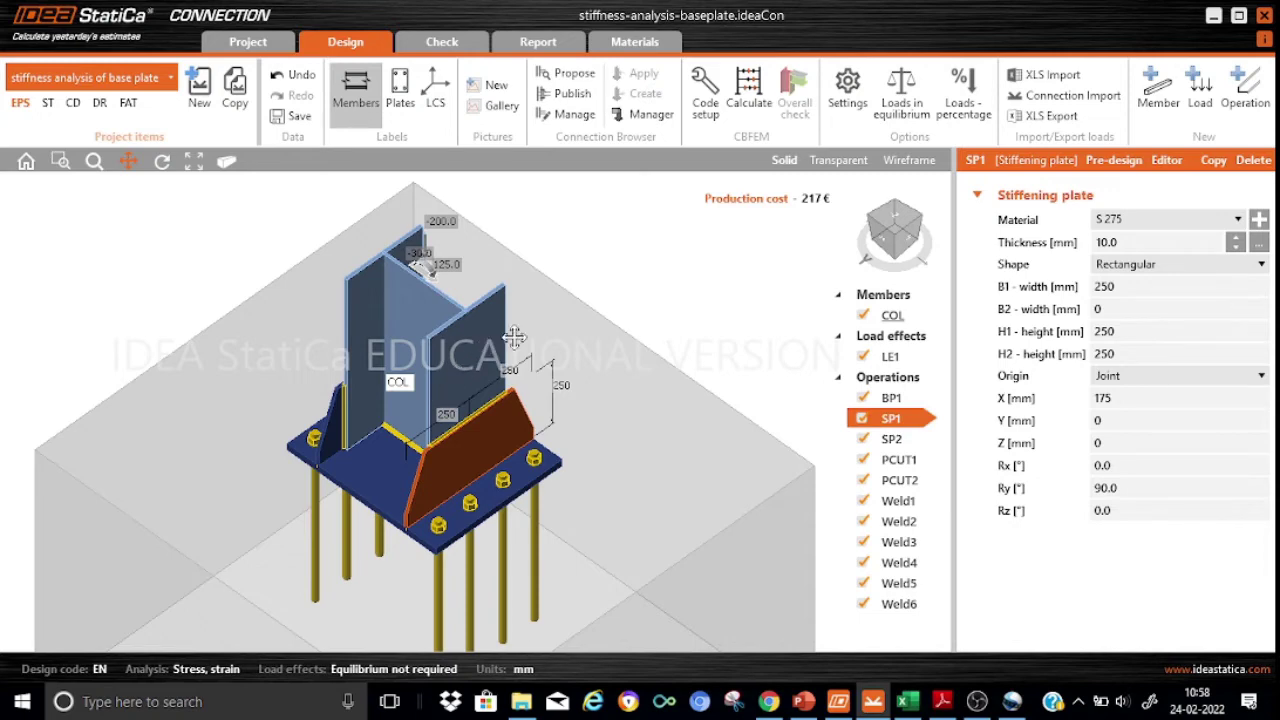
# - Examine stiffening plate SP2's properties and inspect the plate in perspective from the column's -X side
pyautogui.click(892, 440)
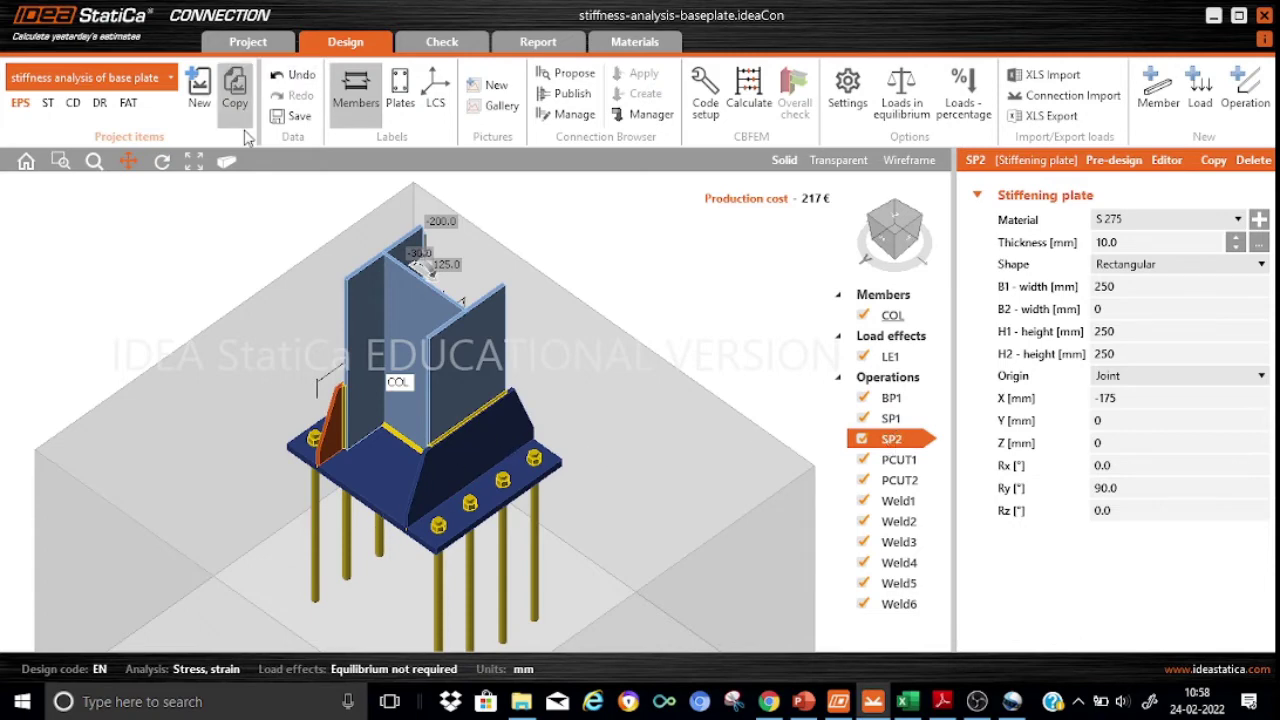
pyautogui.click(227, 163)
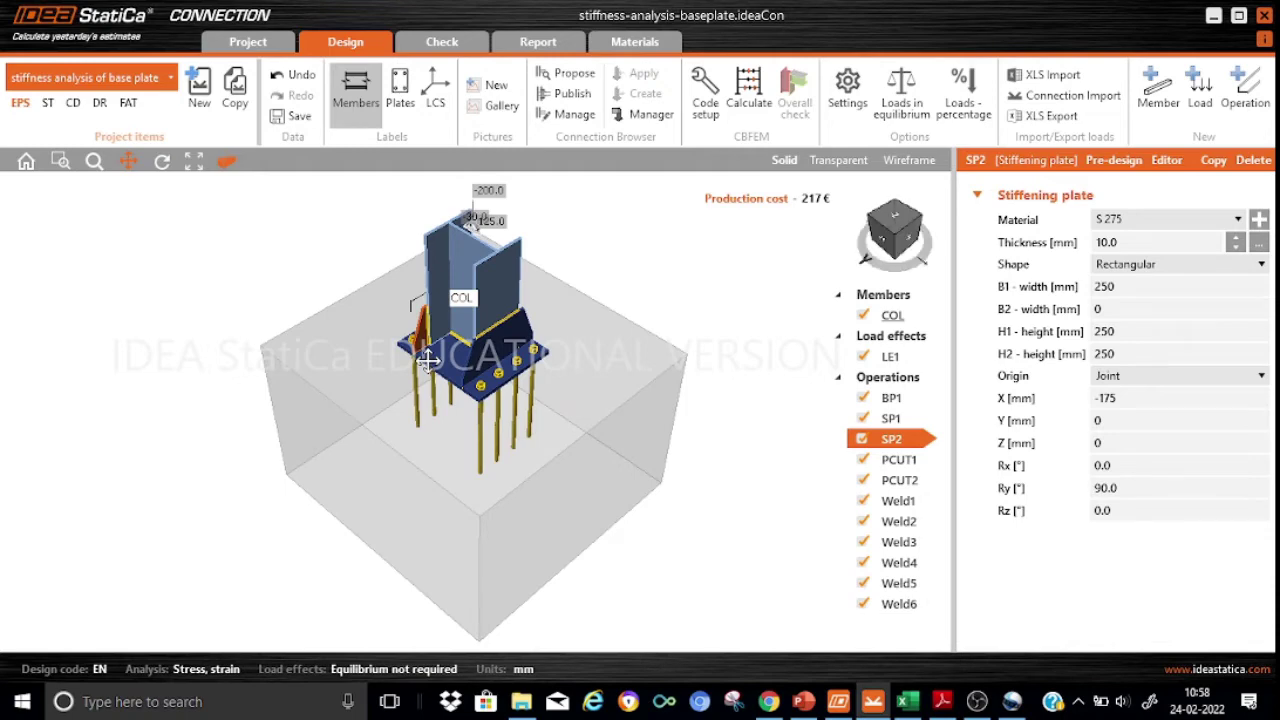
pyautogui.scroll(3, 428, 360)
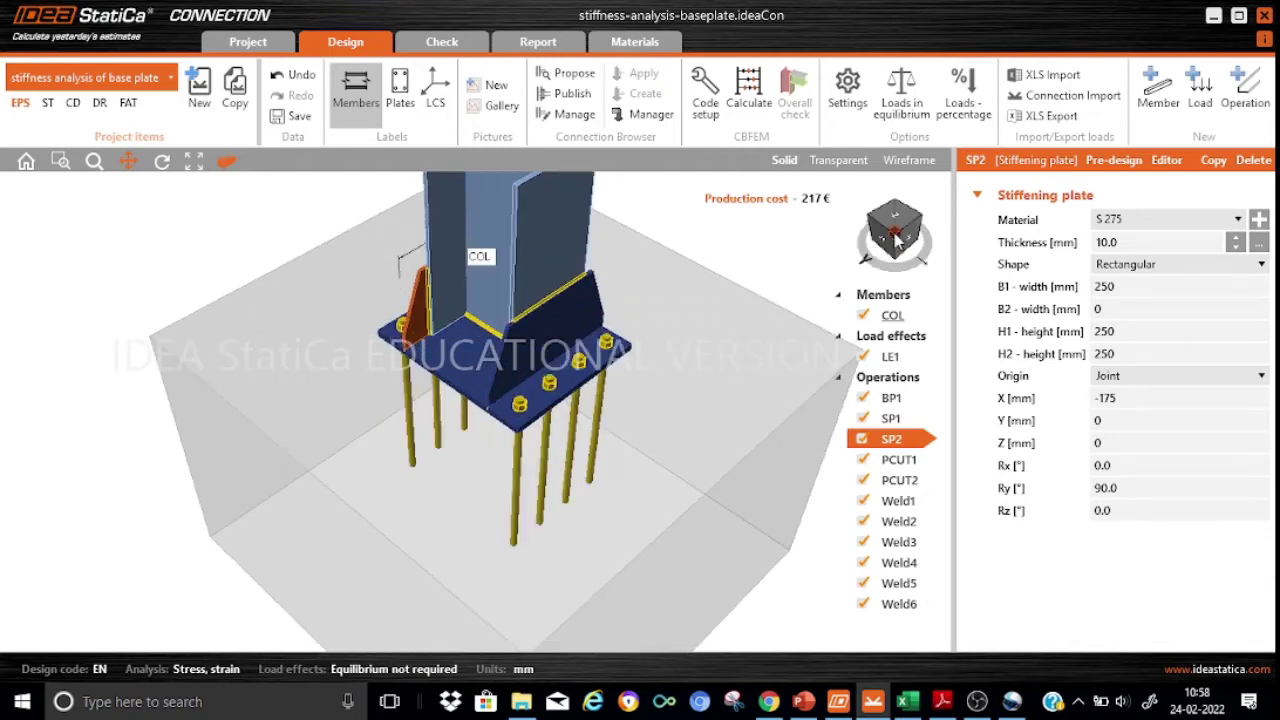
pyautogui.click(897, 238)
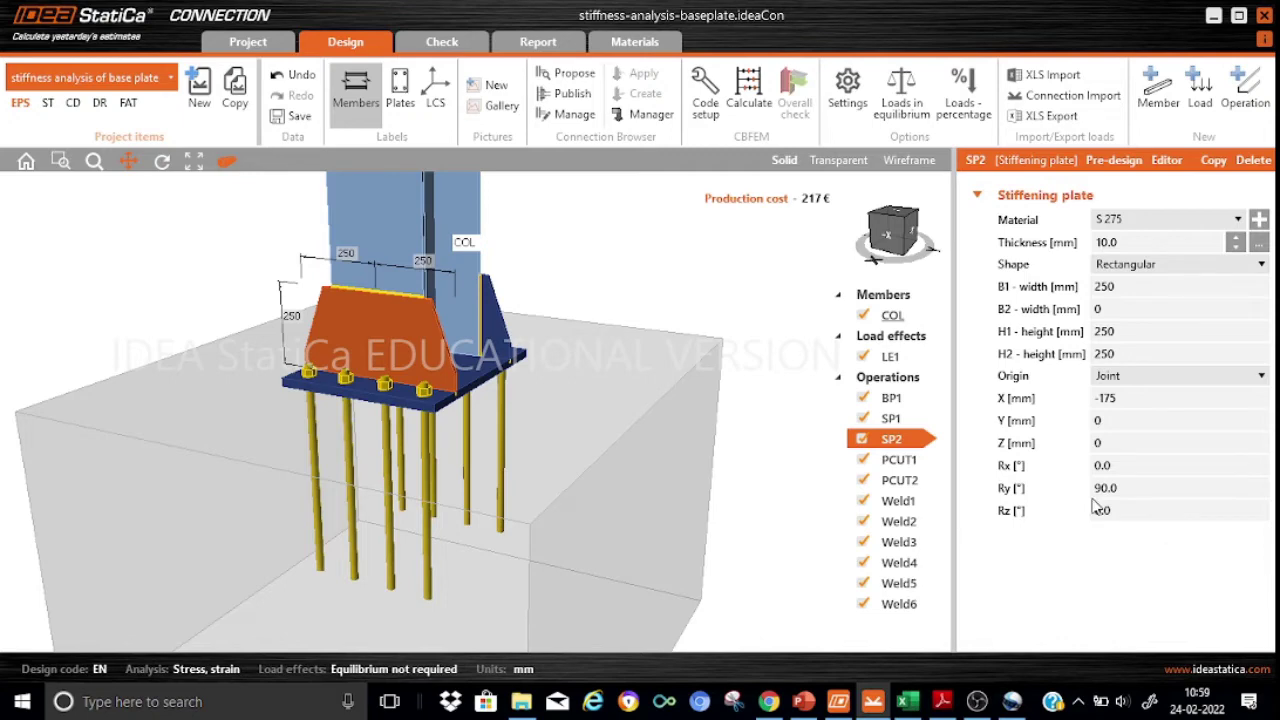
# - Examine plate cuts PCUT1 and PCUT2, checking the modified stiffener, the cutting base plate and the weld type of each
pyautogui.click(912, 464)
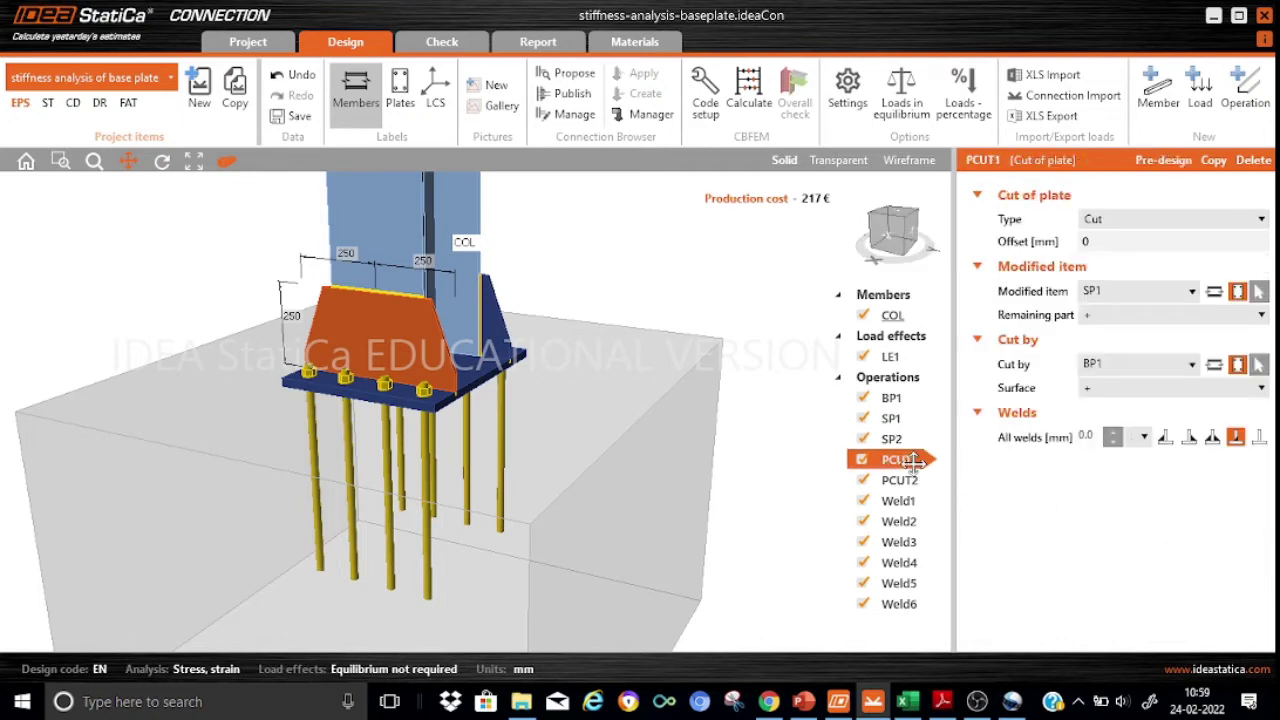
pyautogui.moveTo(711, 514); pyautogui.dragTo(541, 581, button='right')
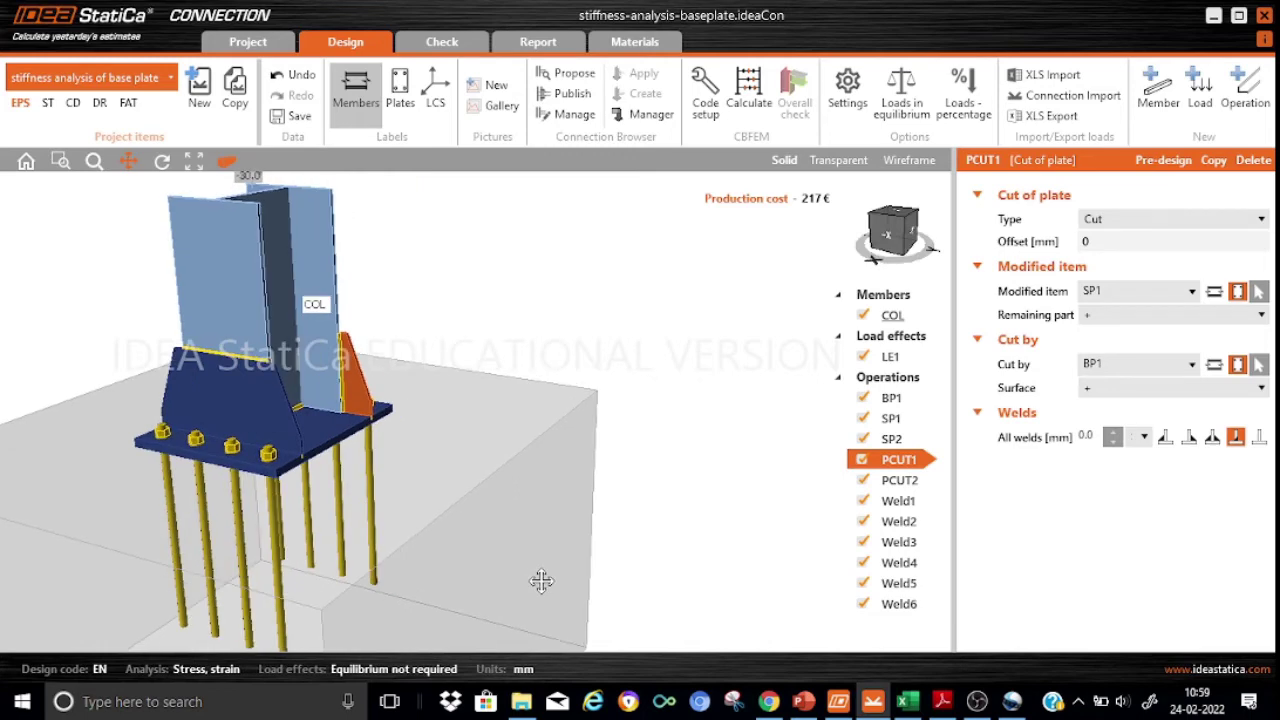
pyautogui.click(224, 170)
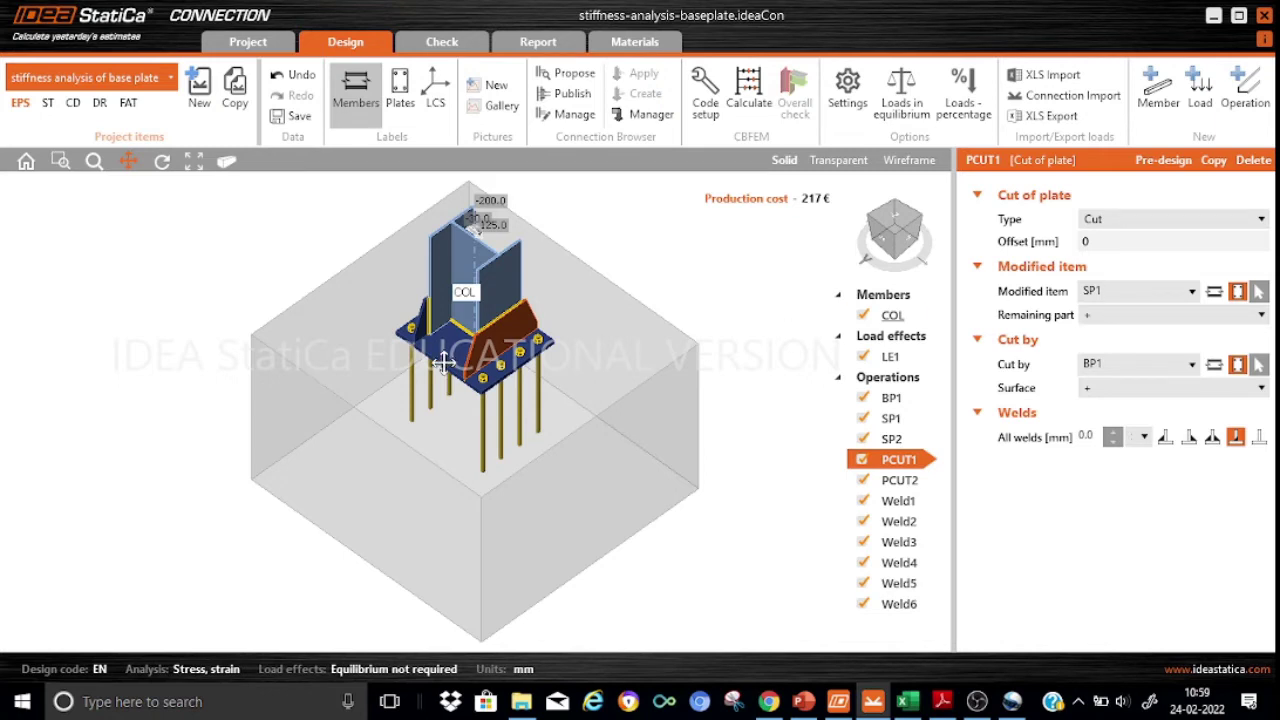
pyautogui.scroll(5, 686, 296)
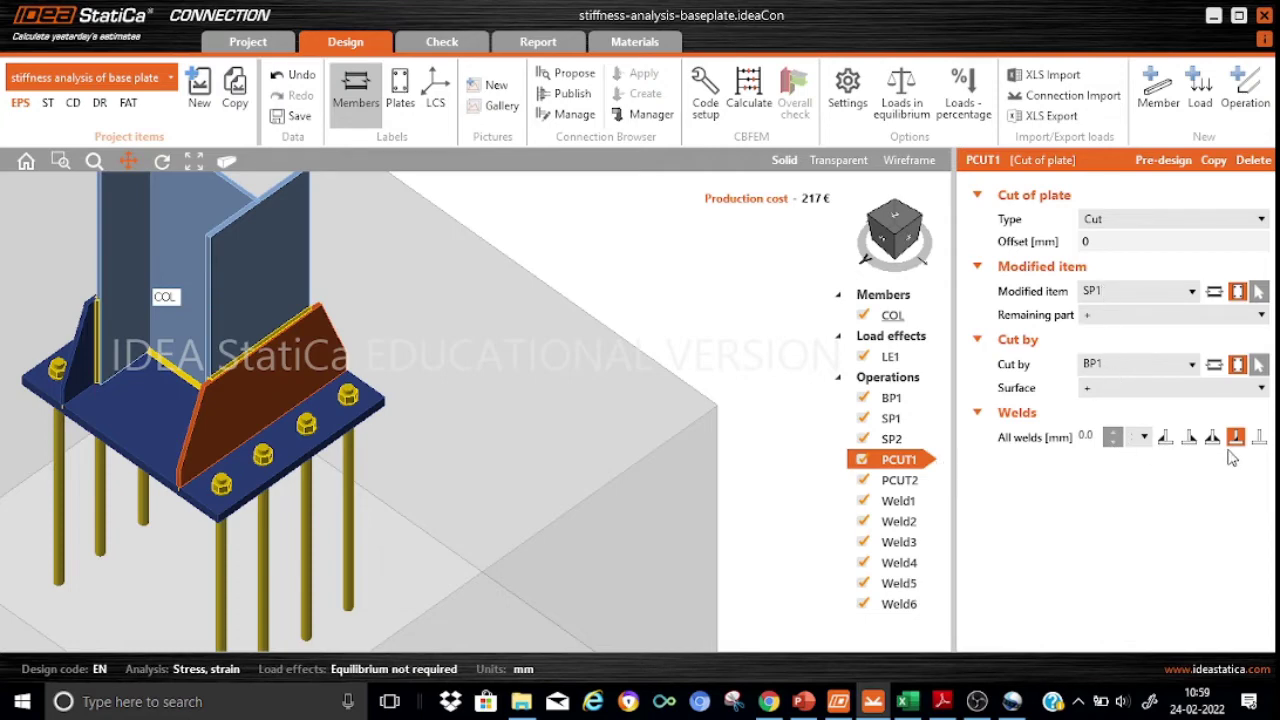
pyautogui.click(905, 480)
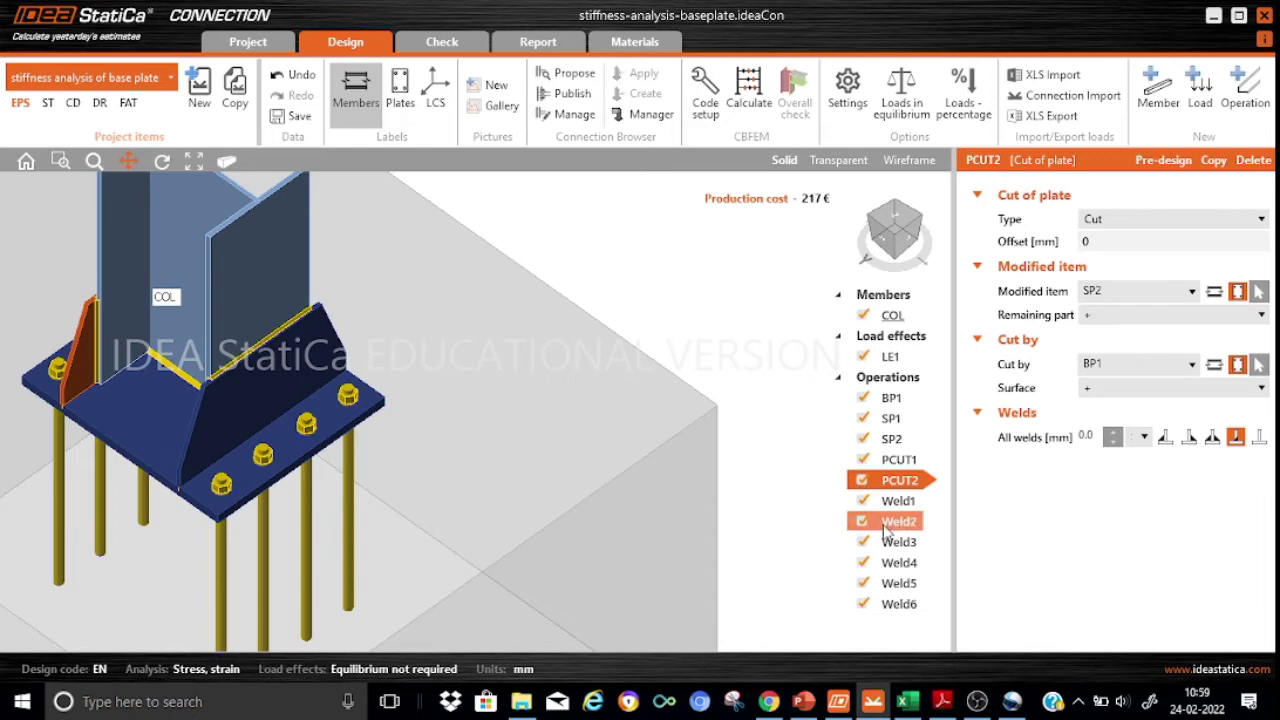
# - Examine general weld Weld1 between stiffener SP1 and the column's bottom flange, including its edge index and the available operation types
pyautogui.click(908, 504)
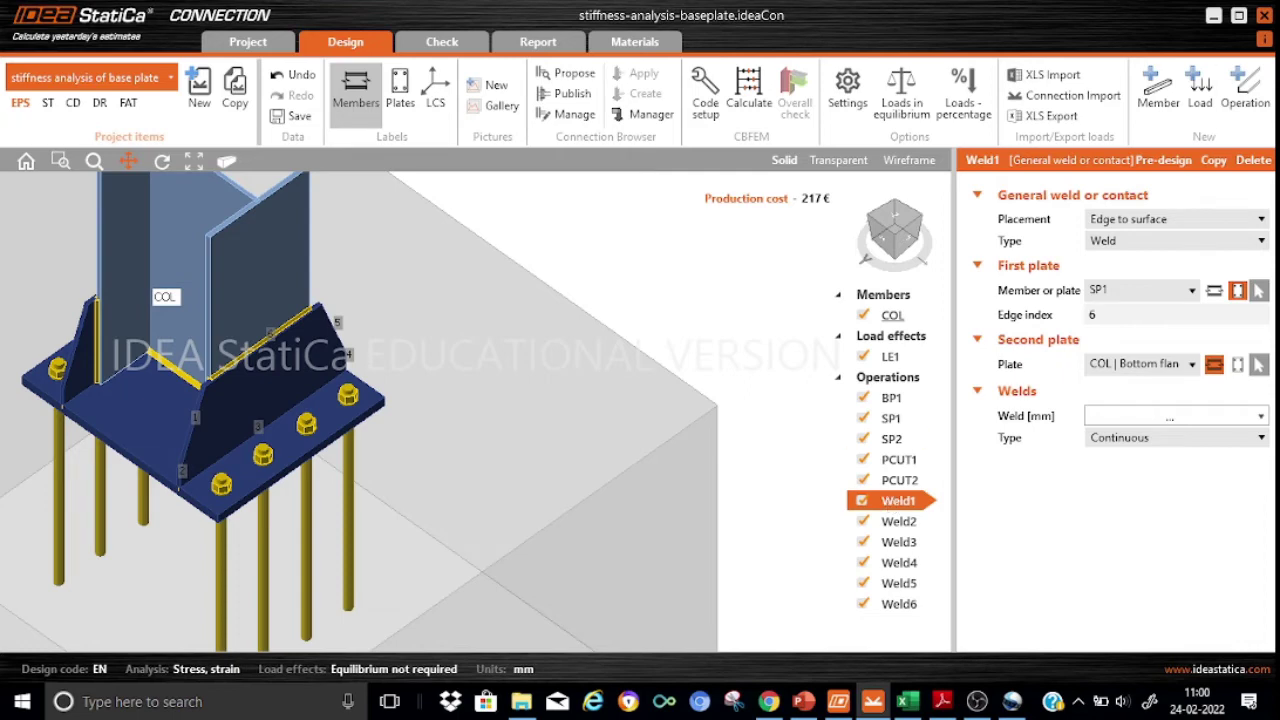
pyautogui.click(1258, 86)
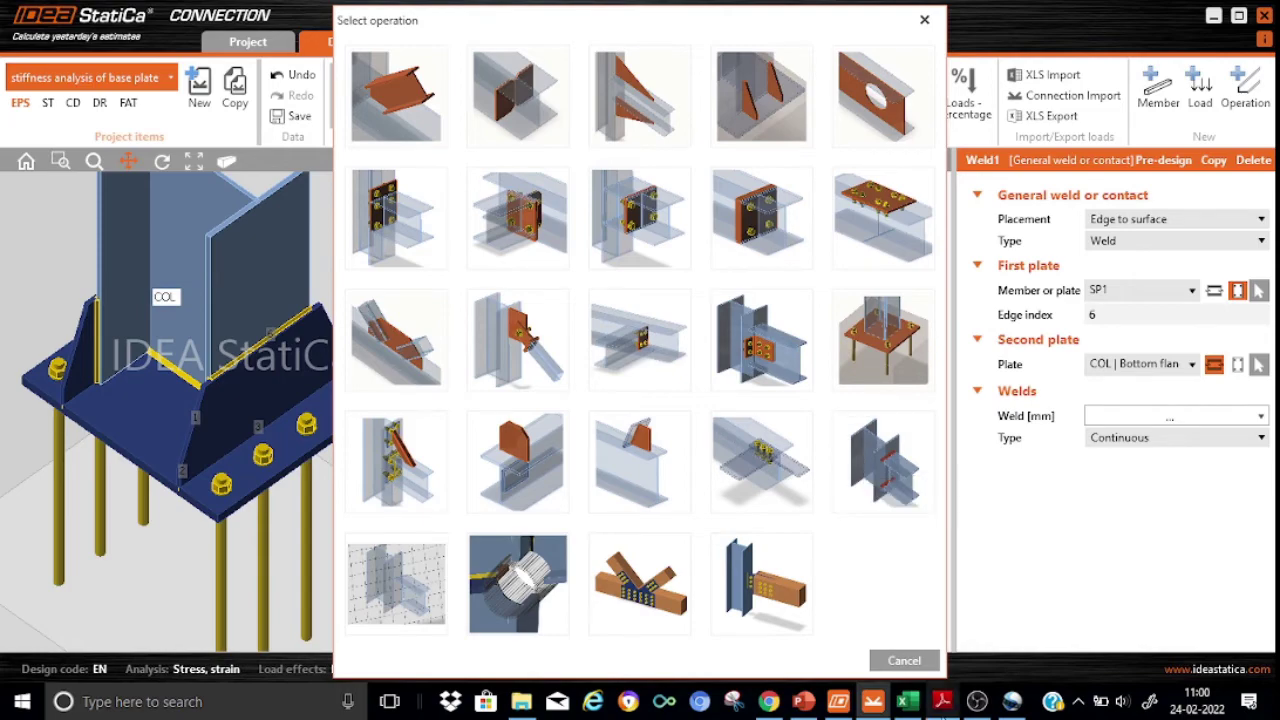
pyautogui.click(905, 664)
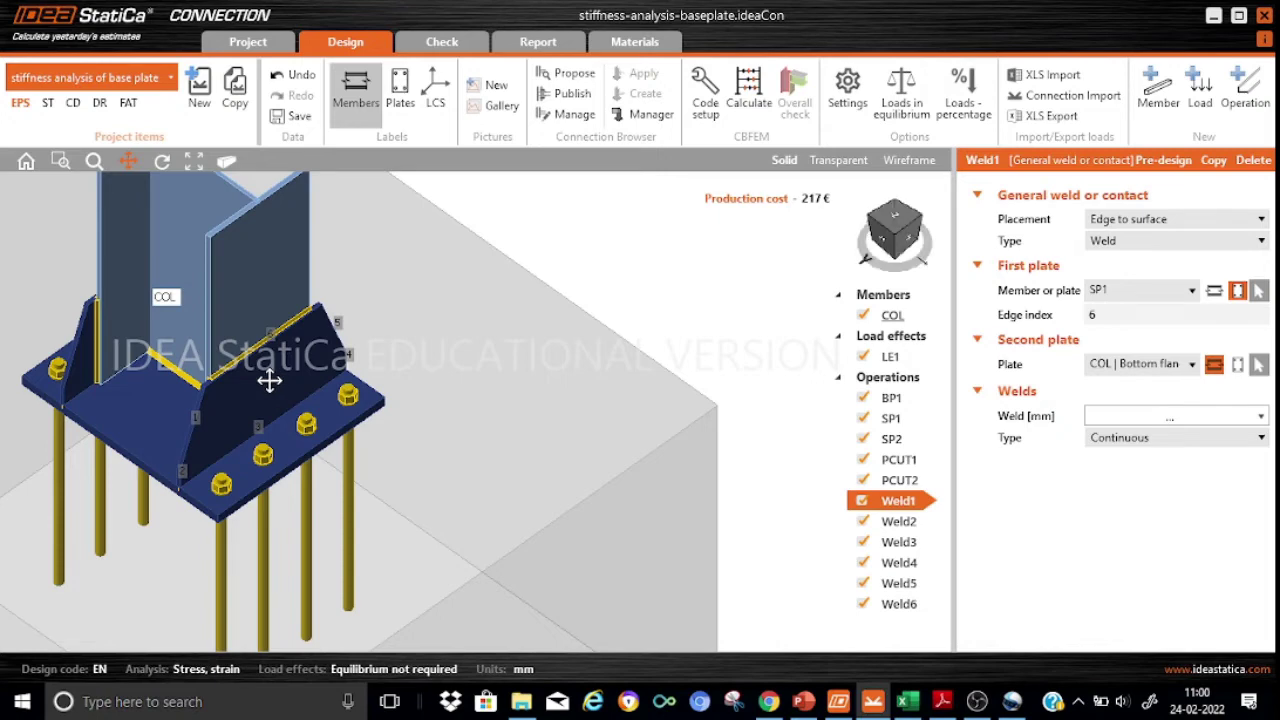
pyautogui.scroll(5, 269, 380)
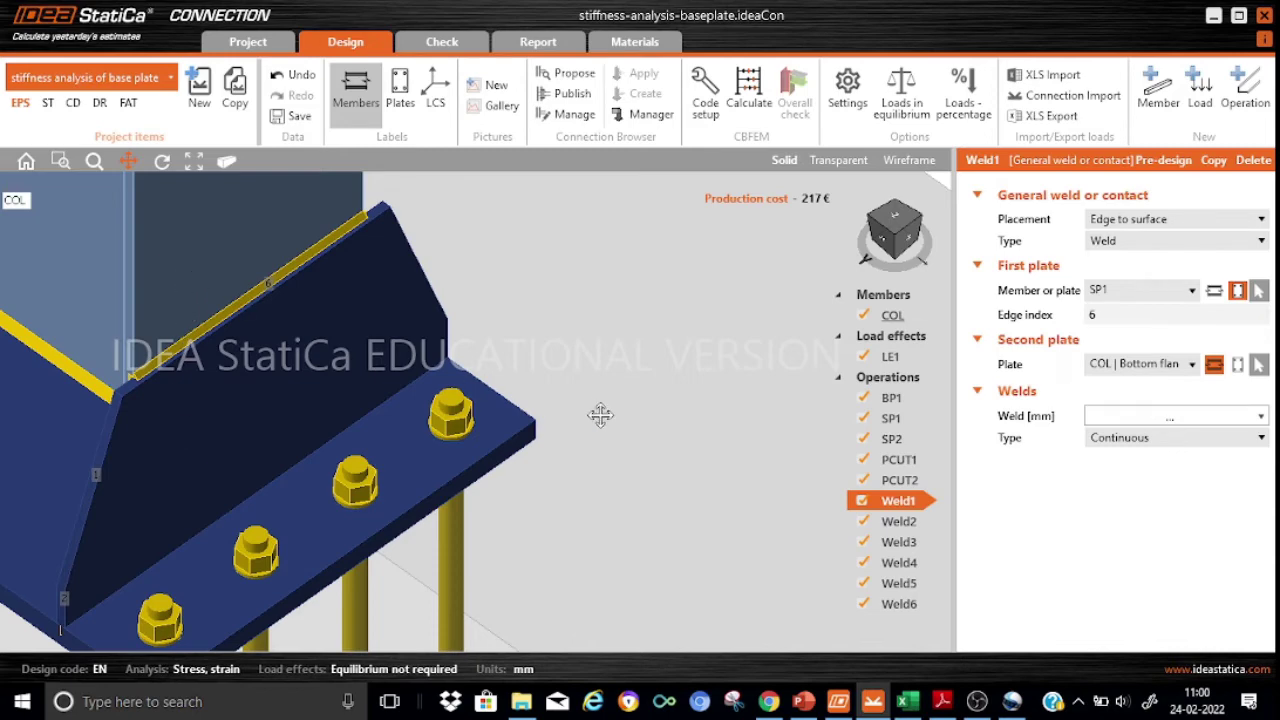
# - Examine Weld2's plates and edge index, and inspect the column flange edge it joins to stiffener SP1
pyautogui.click(919, 523)
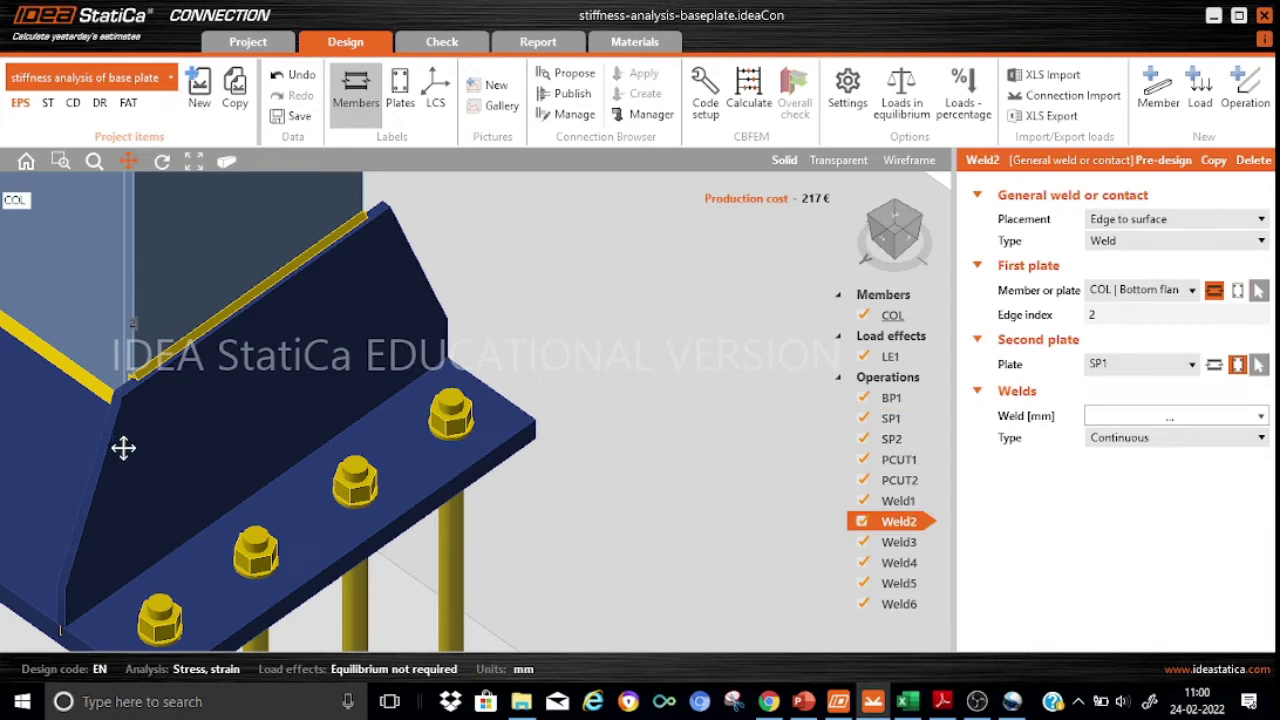
pyautogui.click(162, 161)
pyautogui.moveTo(105, 464); pyautogui.dragTo(234, 451)
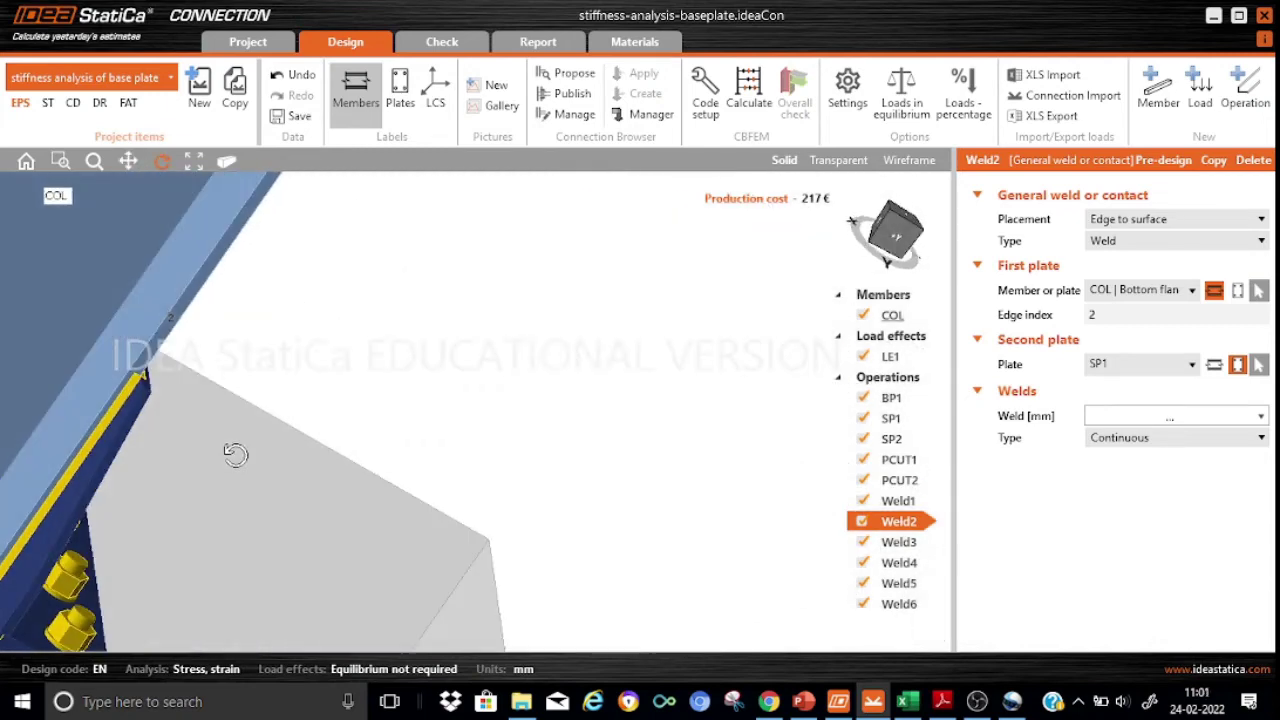
pyautogui.click(228, 163)
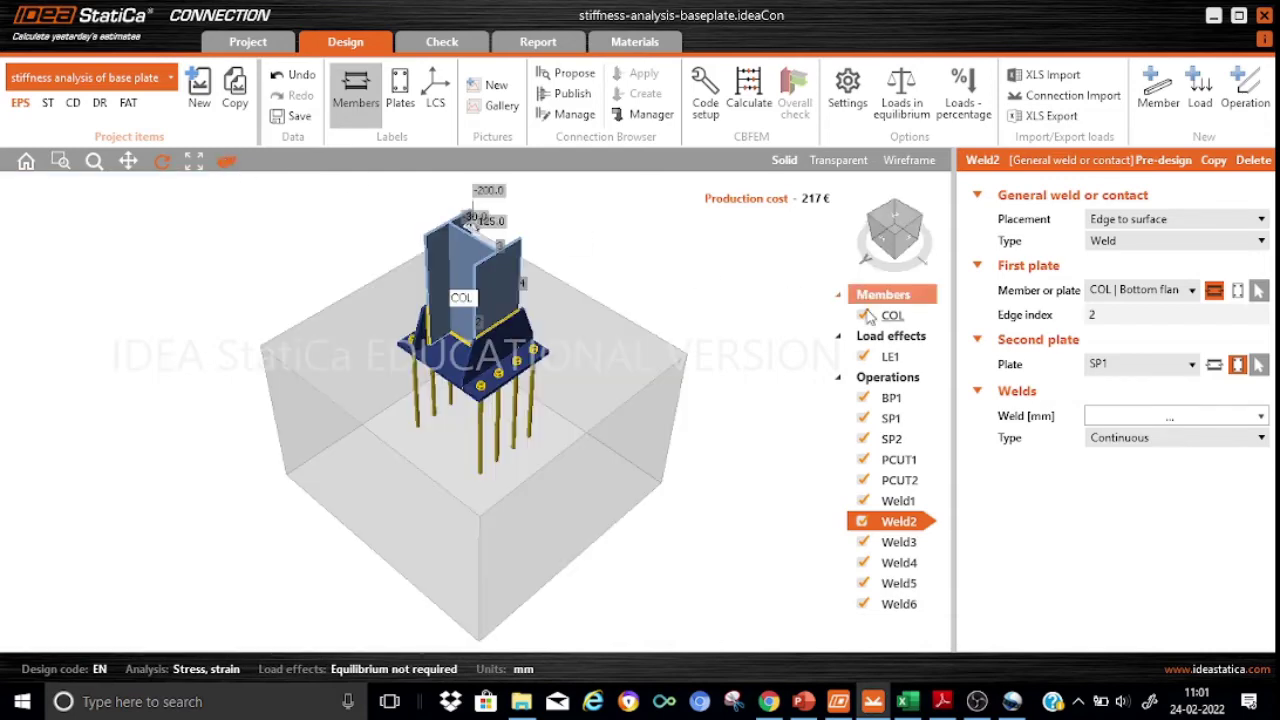
# - Examine Weld3's plates and edge index, and inspect the opposite column flange edge from above the column
pyautogui.click(899, 542)
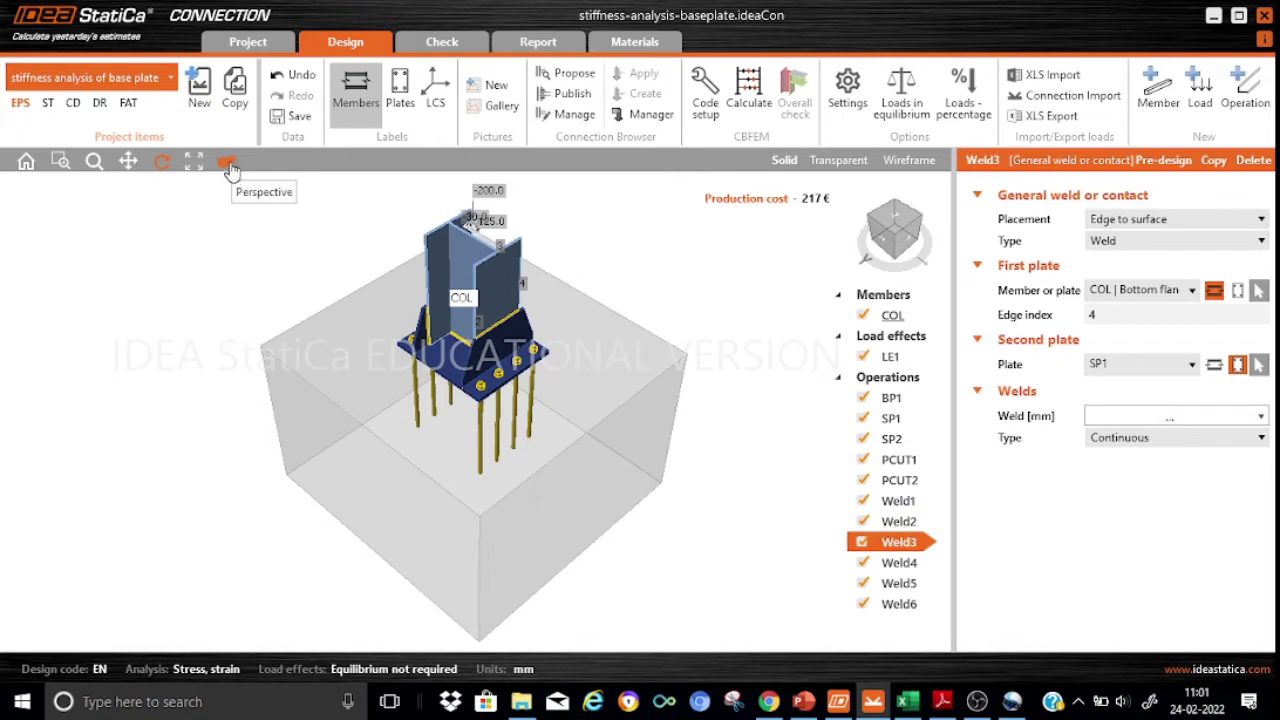
pyautogui.scroll(5, 561, 318)
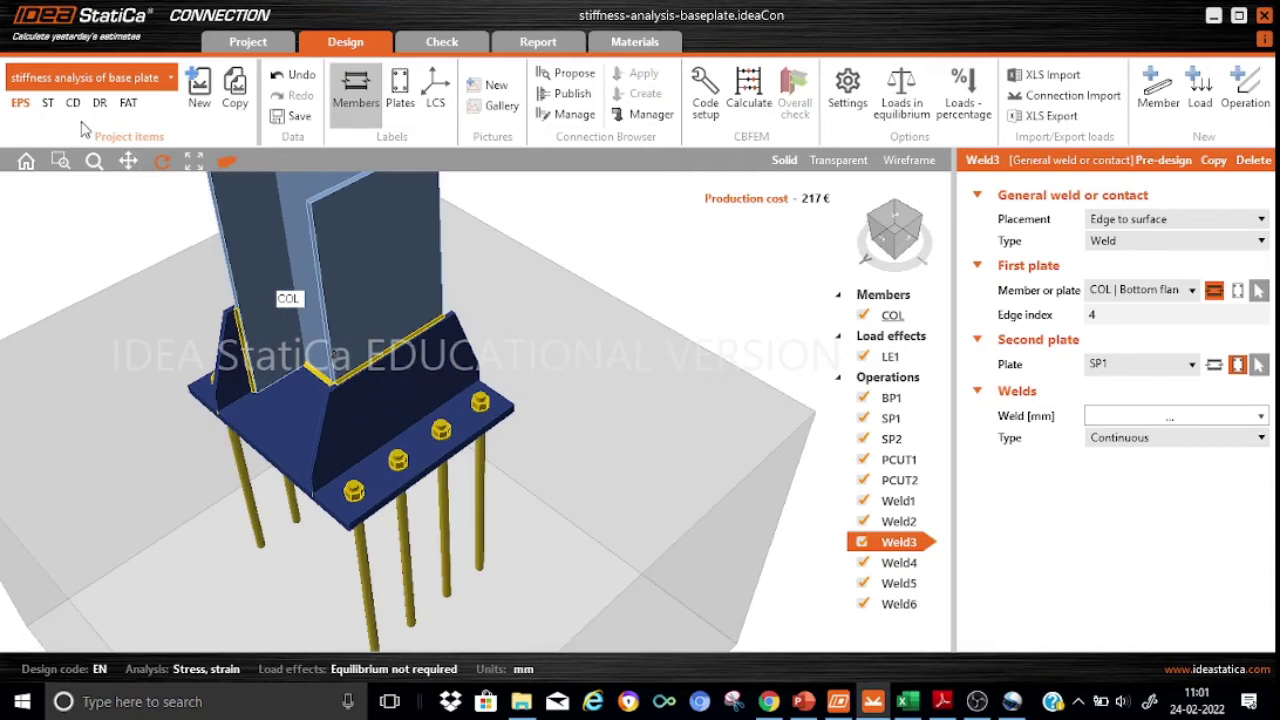
pyautogui.click(162, 160)
pyautogui.moveTo(568, 364); pyautogui.dragTo(474, 532)
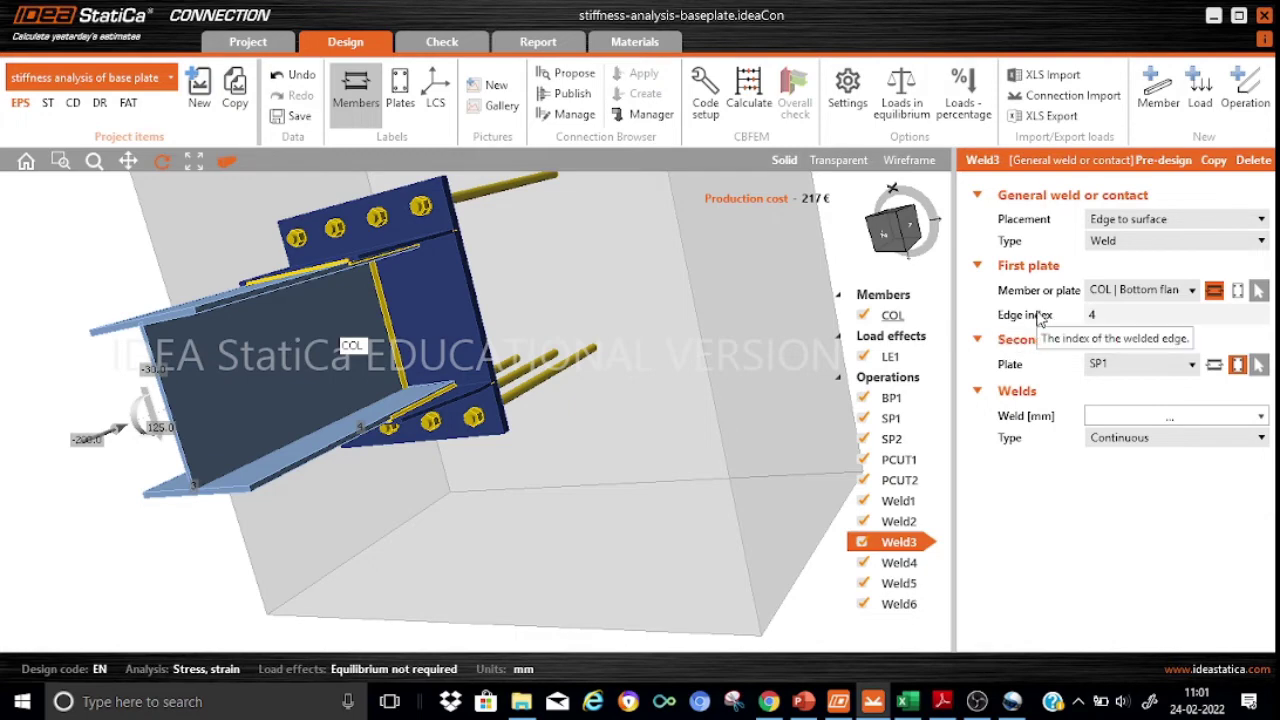
# - Review the column forces in load effect LE1 and run the stress-strain calculation for the base plate
pyautogui.click(228, 164)
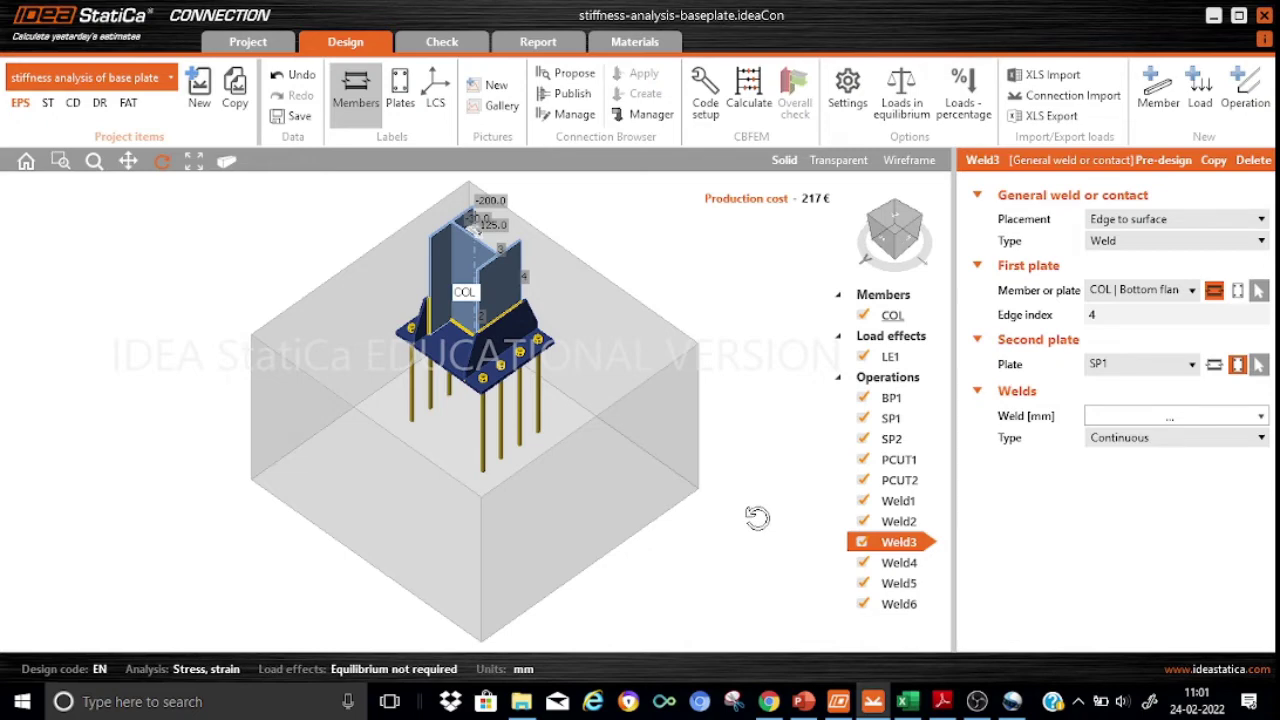
pyautogui.click(890, 358)
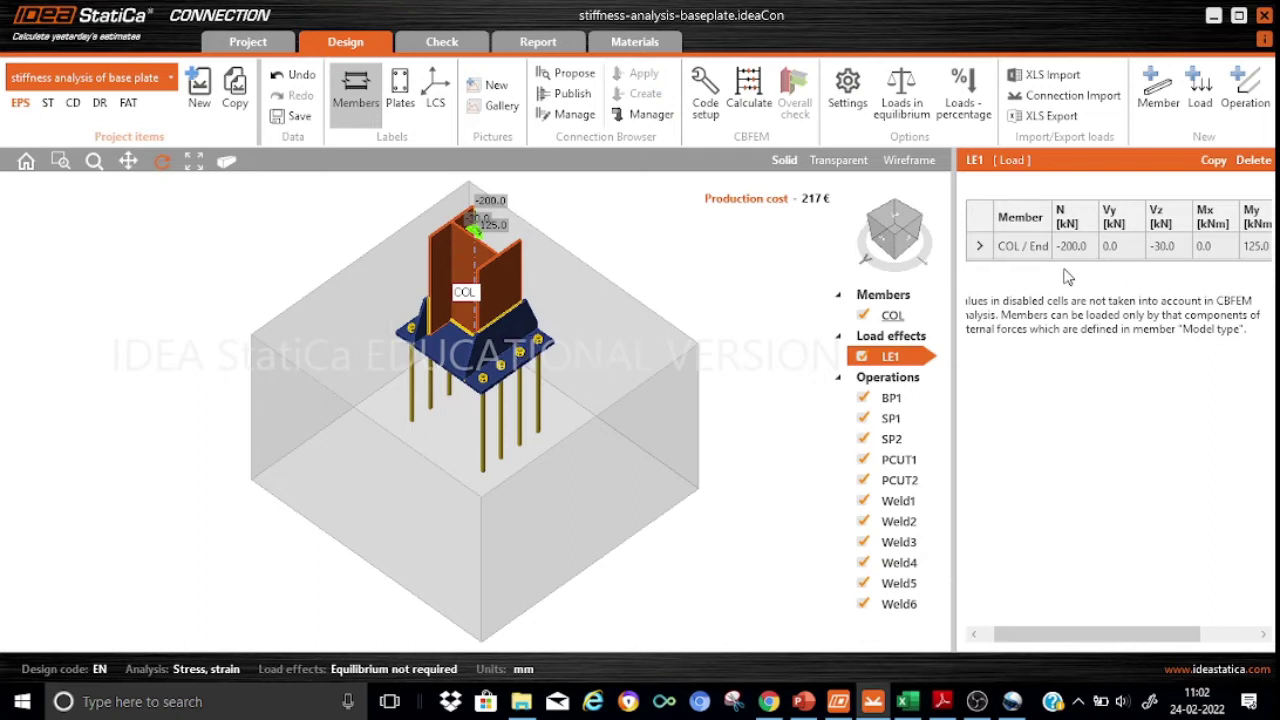
pyautogui.click(752, 100)
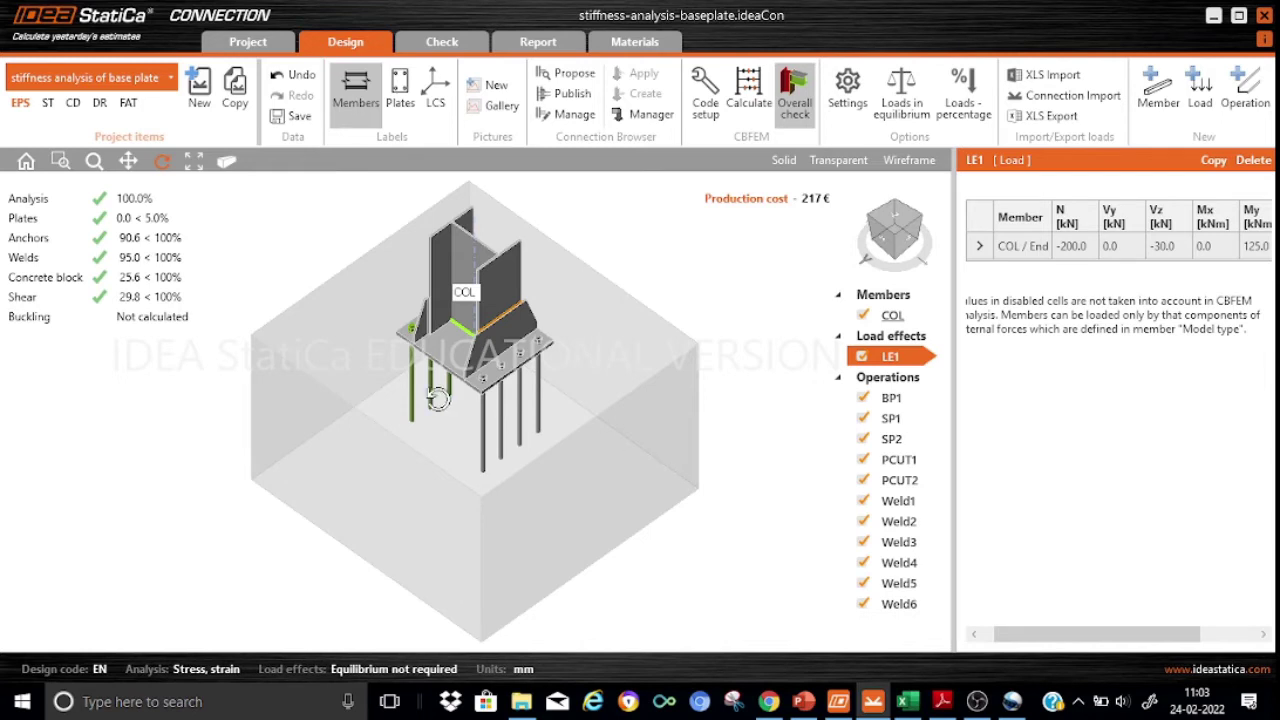
# - Open the project item "stiffness analysis of base plate1" to view its stiffness analysis setup
pyautogui.click(170, 79)
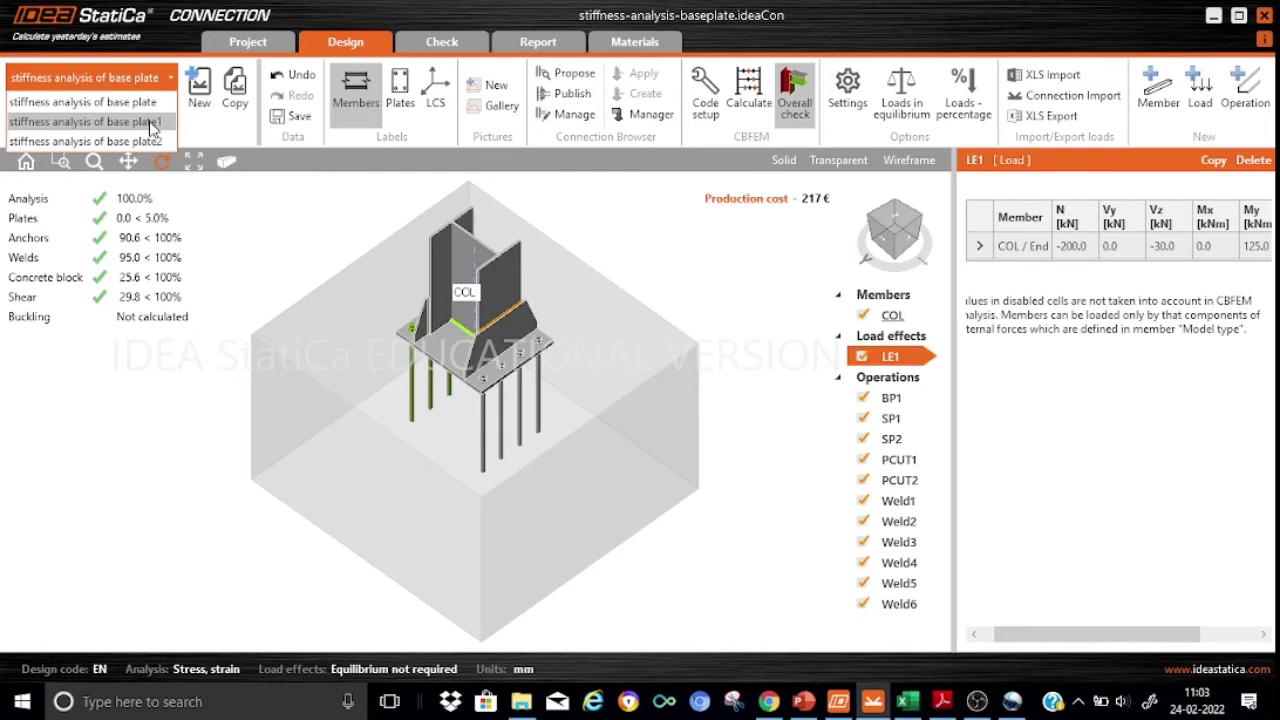
pyautogui.click(150, 122)
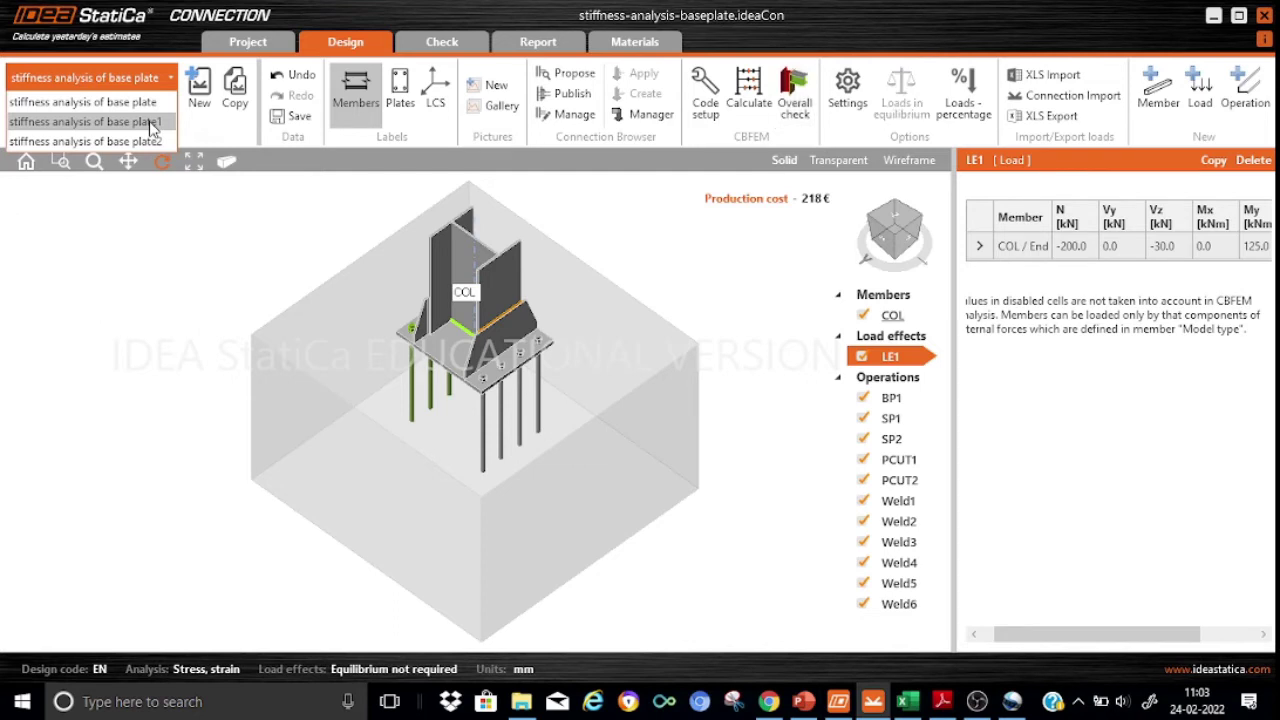
pyautogui.click(152, 123)
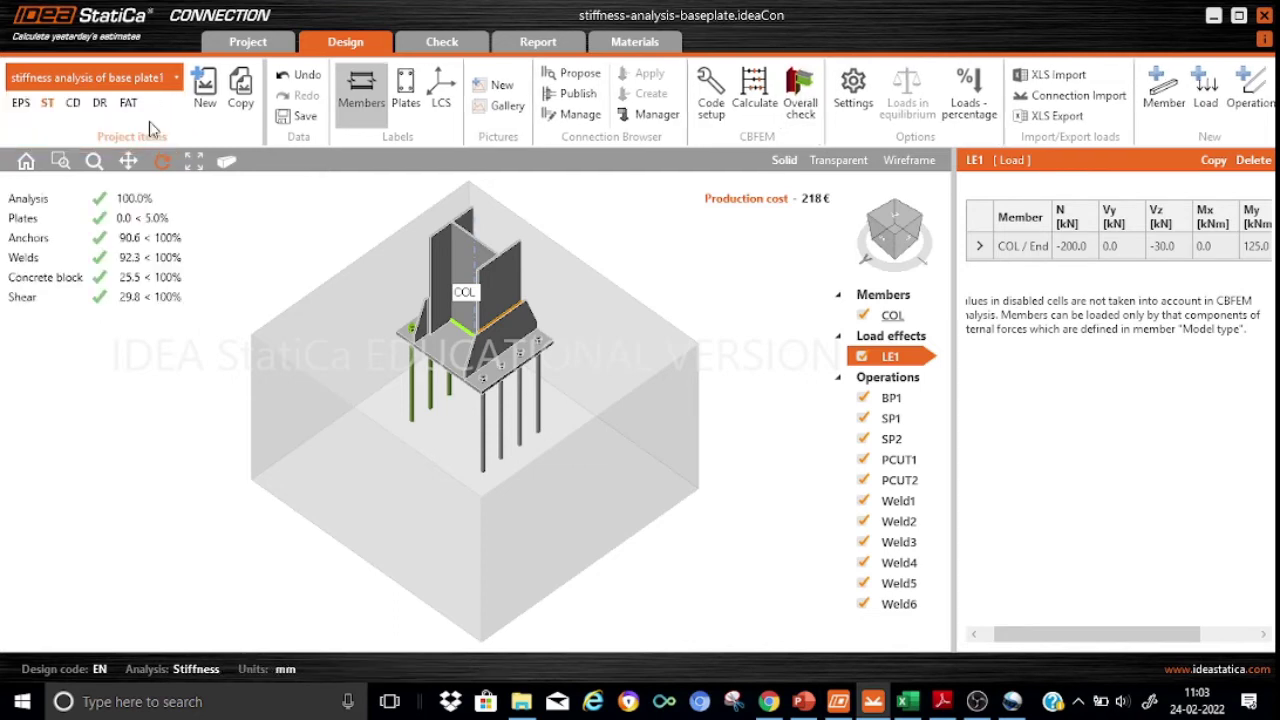
# - Switch to project item "stiffness analysis of base plate2" and calculate its joint design resistance, viewing the results in perspective
pyautogui.click(177, 79)
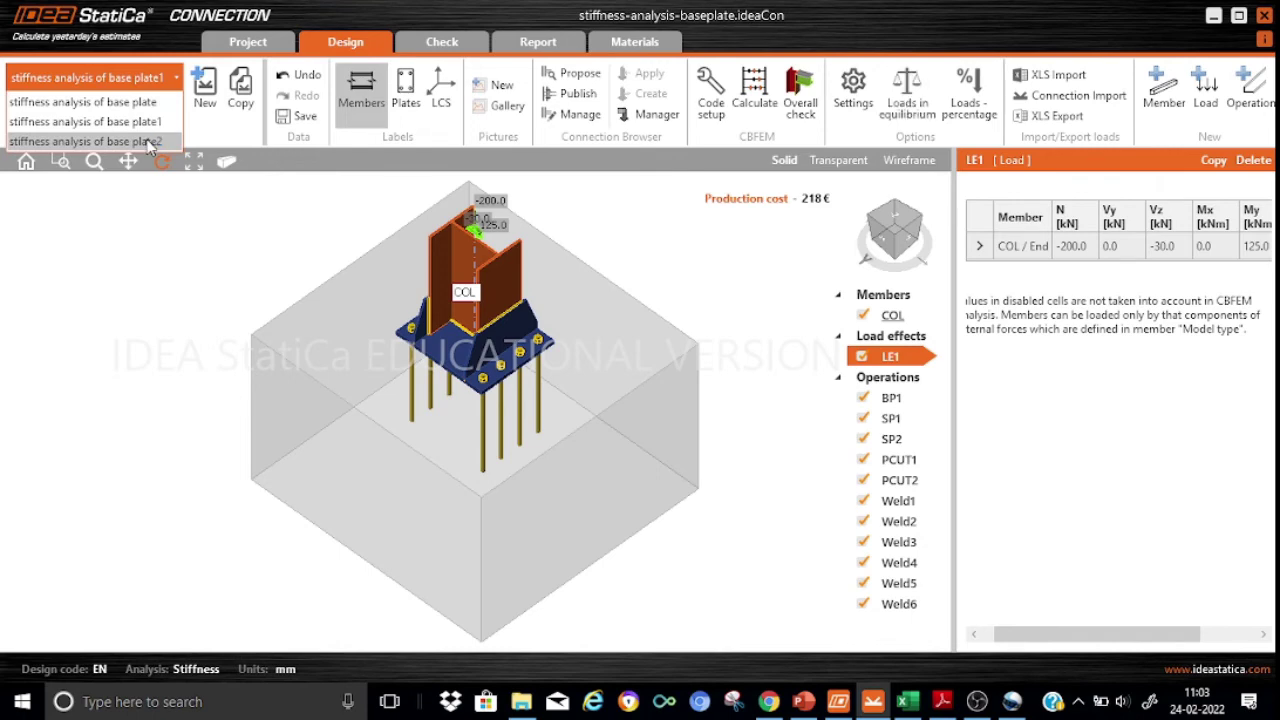
pyautogui.click(150, 143)
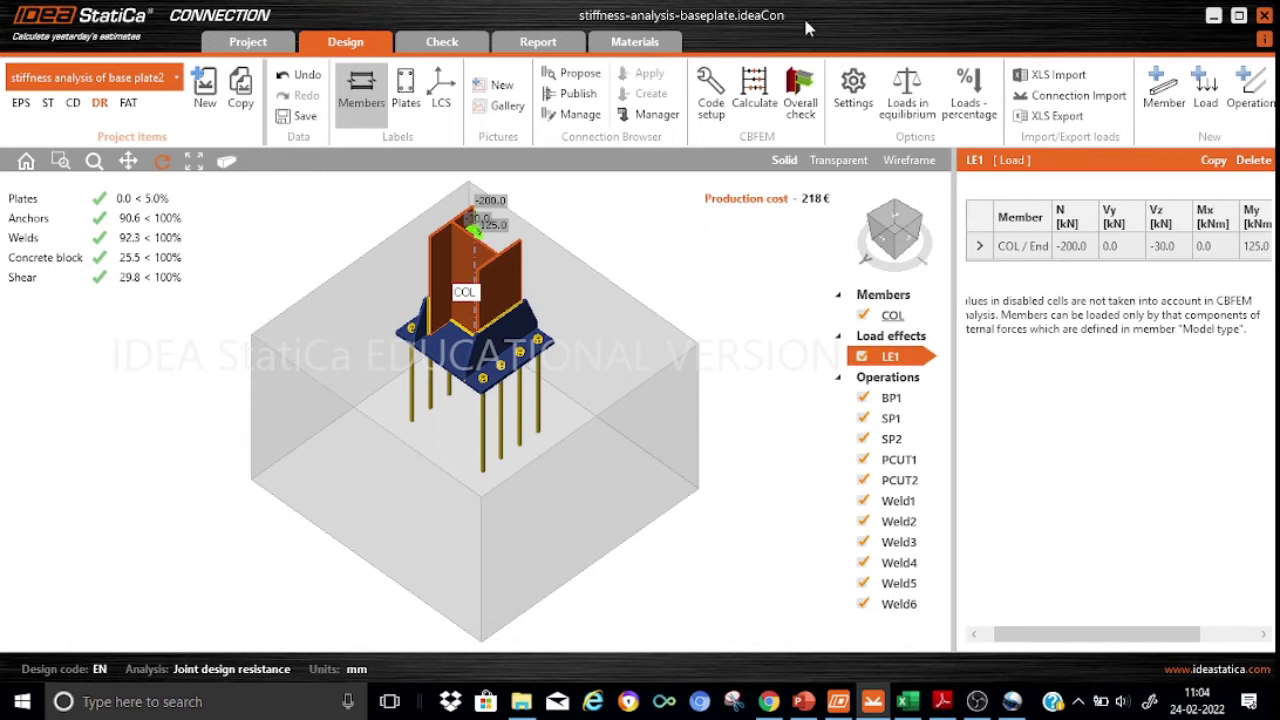
pyautogui.click(762, 82)
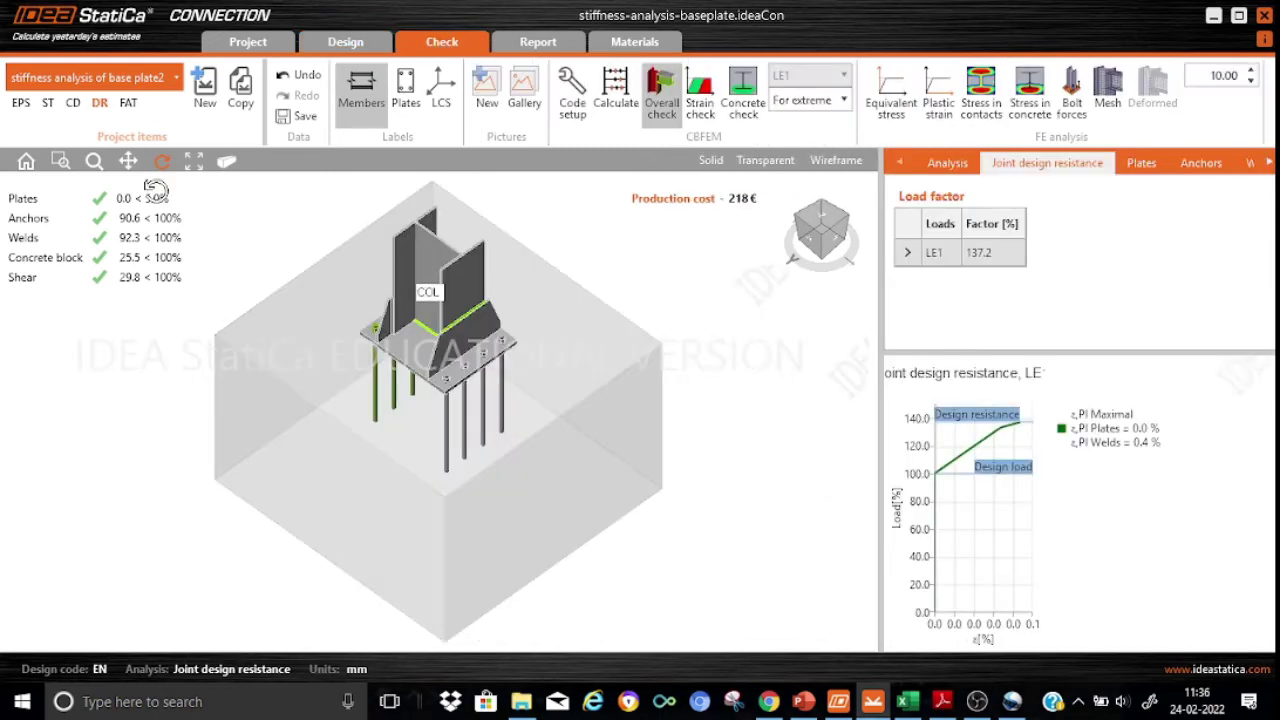
pyautogui.click(226, 164)
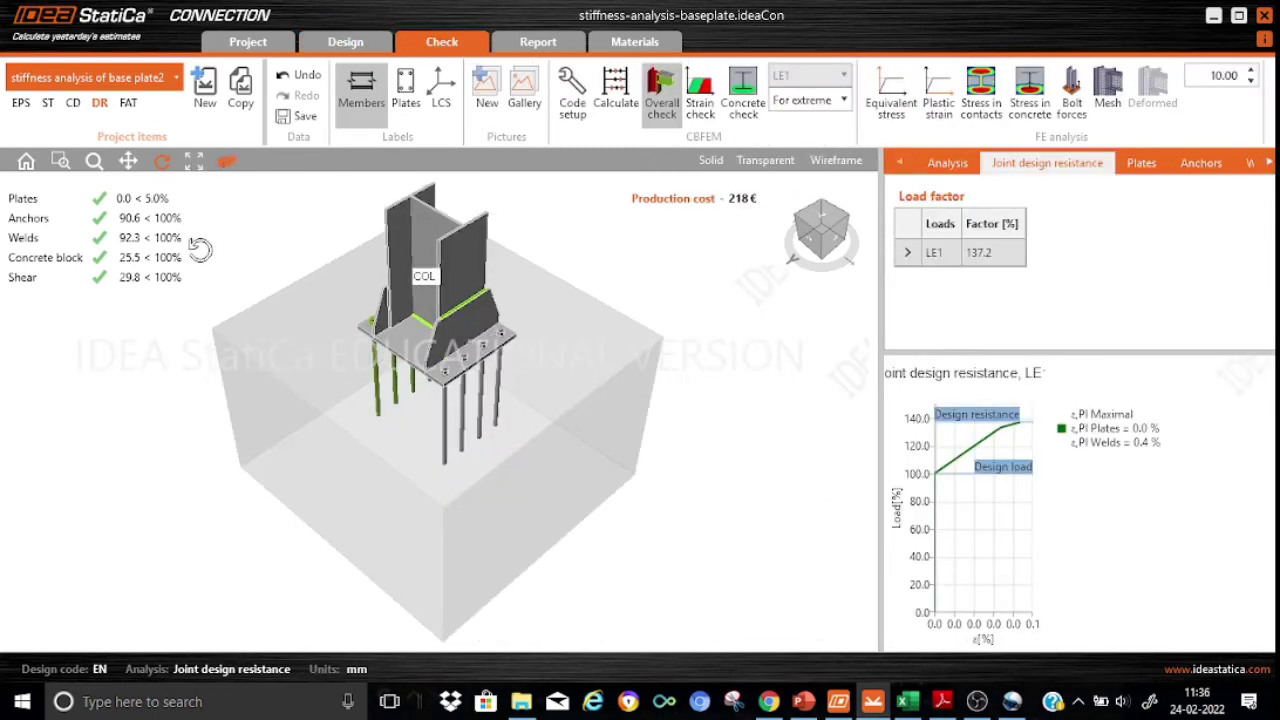
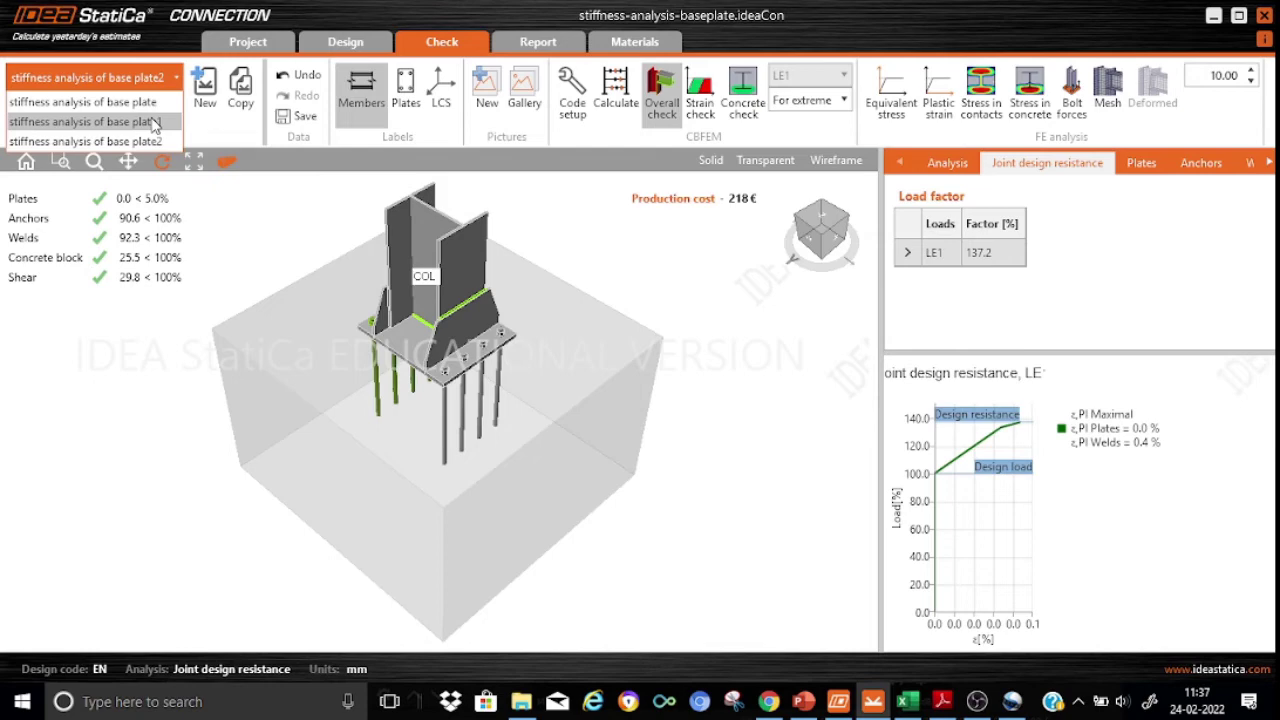
# - Return to project item "stiffness analysis of base plate1" and examine column COL's theoretical lengths for My and Mz
pyautogui.click(155, 122)
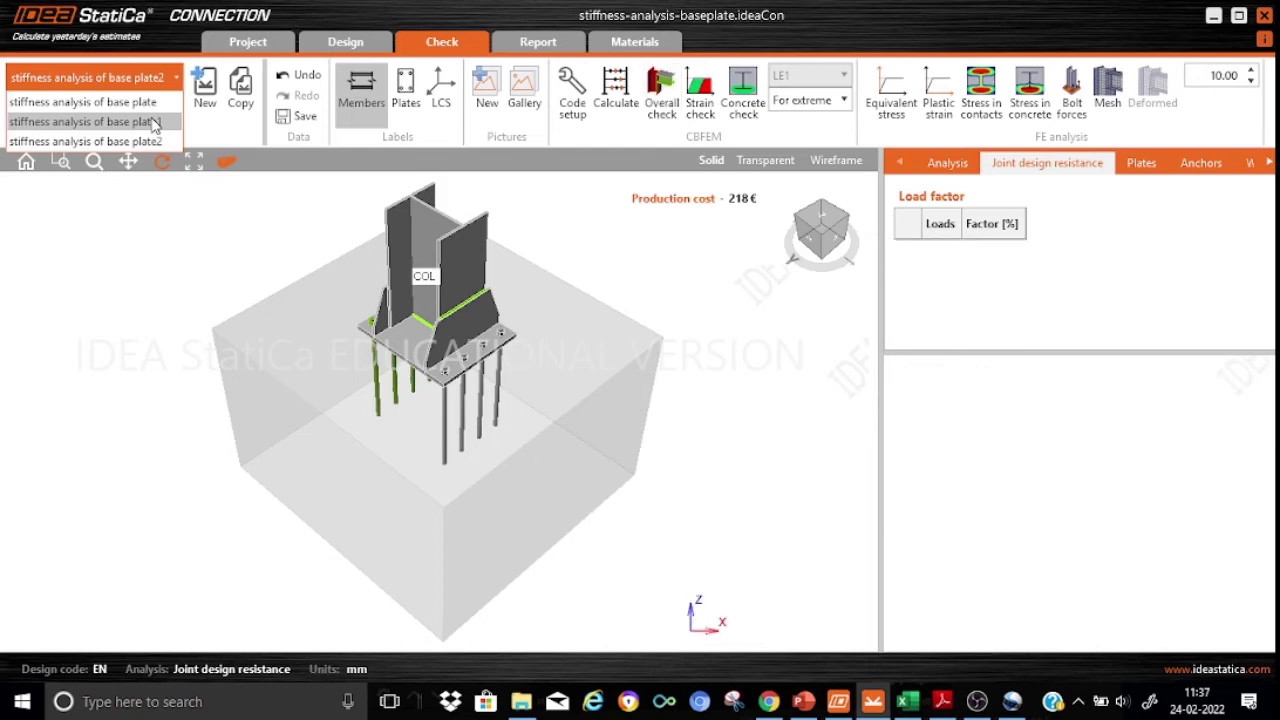
pyautogui.click(155, 122)
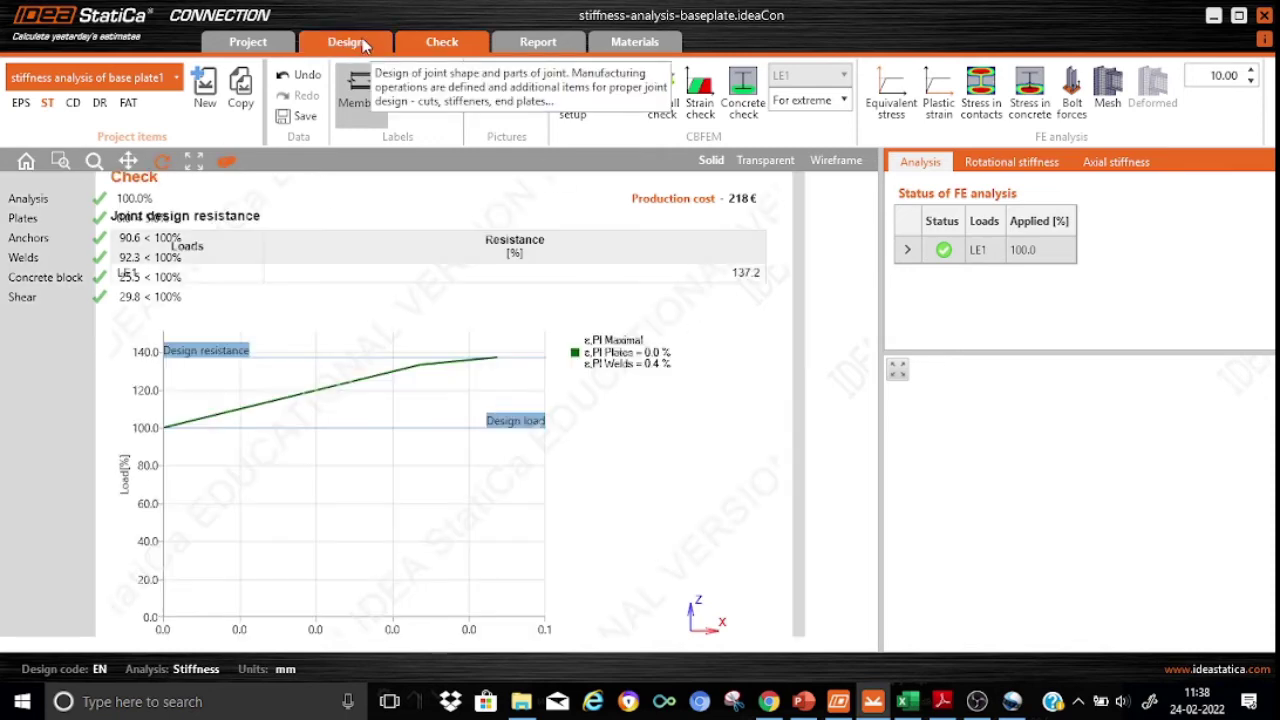
pyautogui.click(347, 42)
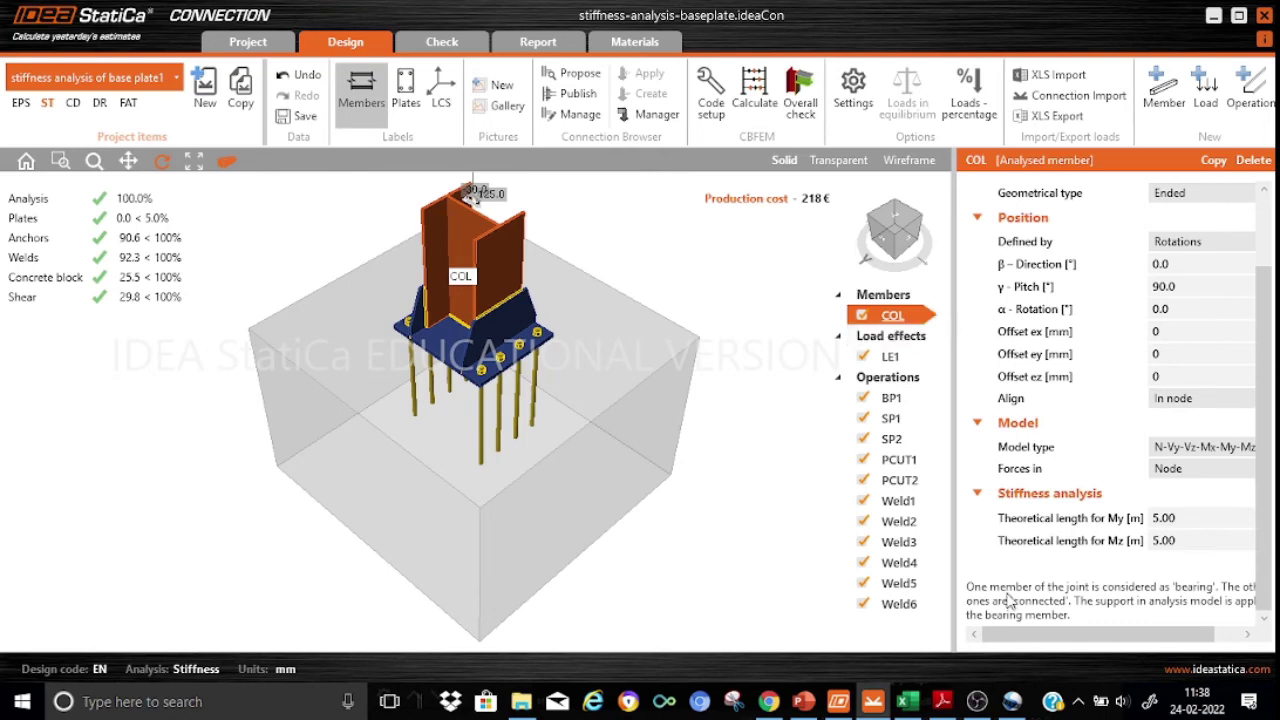
pyautogui.moveTo(1068, 527)
# - Run the stiffness calculation and display the rotational stiffness results and diagram for column COL
pyautogui.click(755, 92)
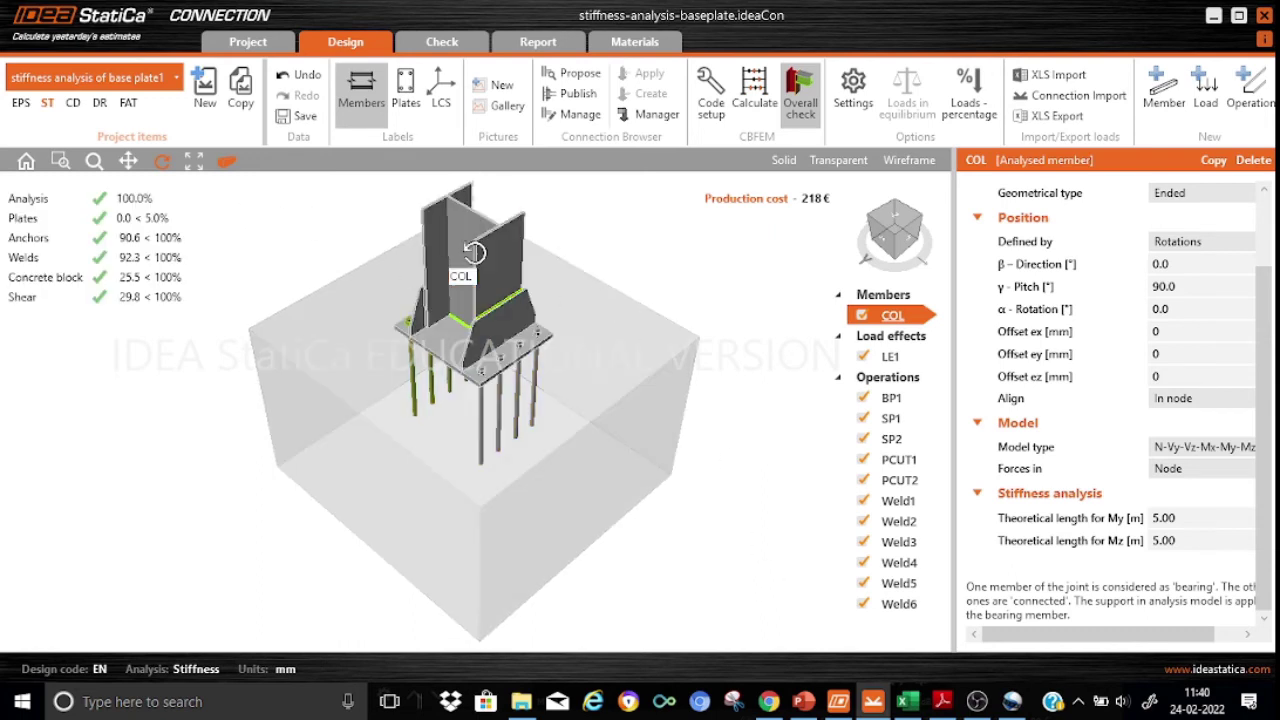
pyautogui.click(443, 42)
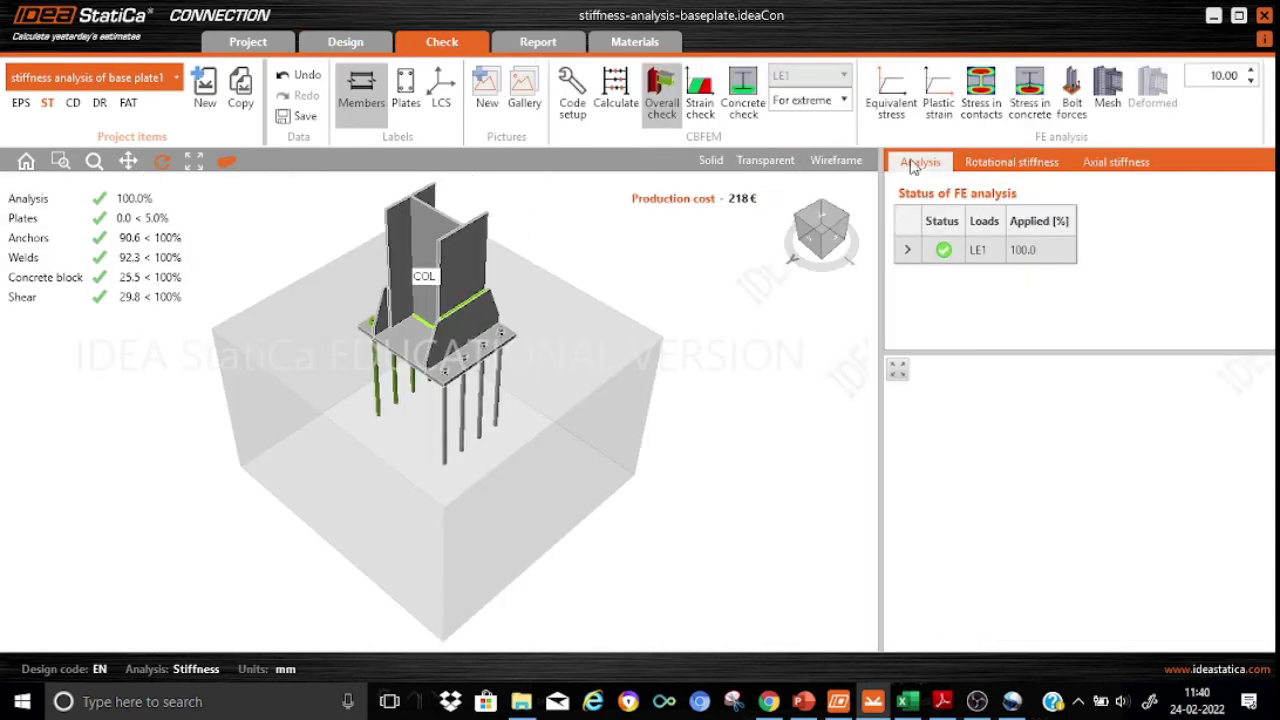
pyautogui.click(1010, 162)
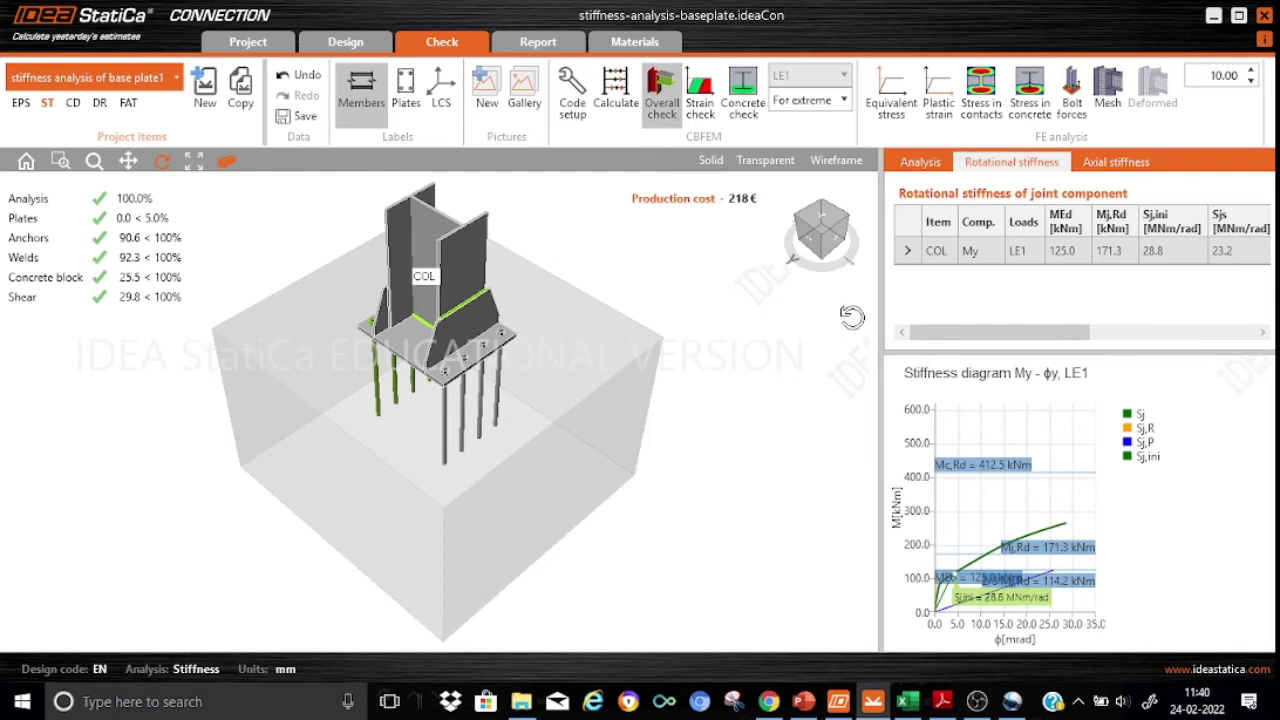
# - Open the detailed report and examine the rotational, secant and axial stiffness tables with the My-ϕy stiffness diagram
pyautogui.click(538, 41)
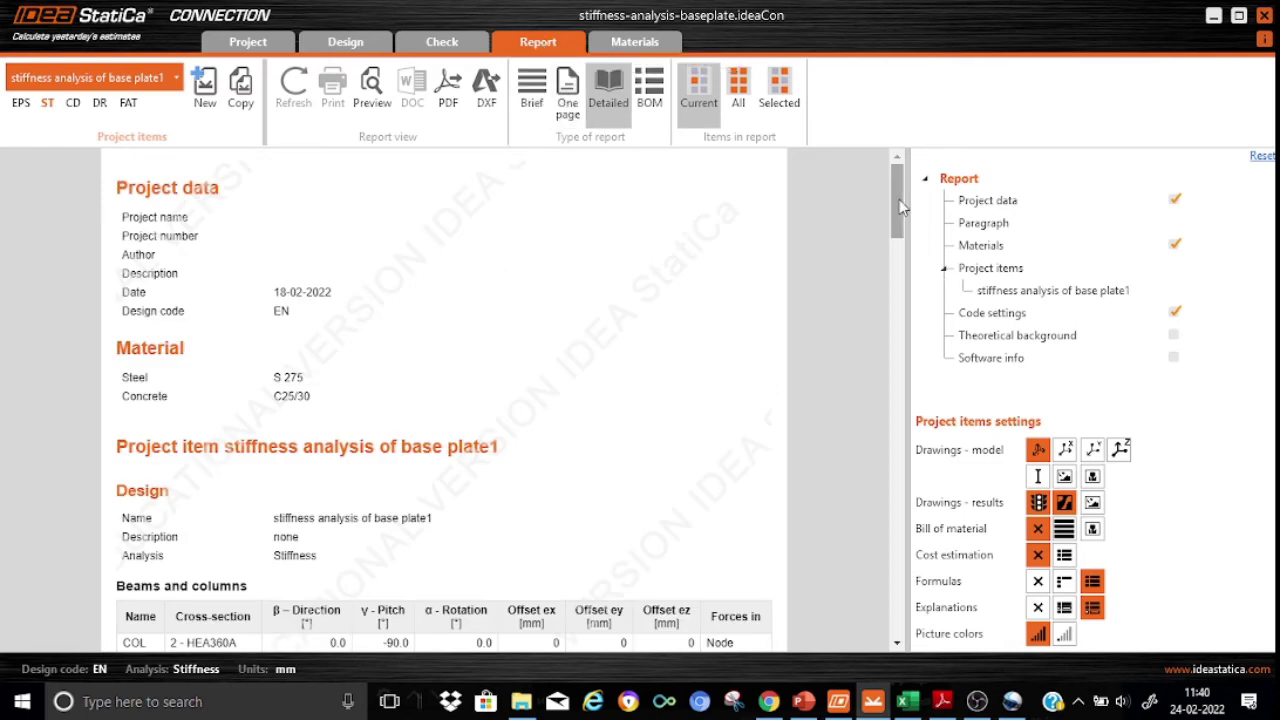
pyautogui.moveTo(899, 199); pyautogui.dragTo(898, 457)
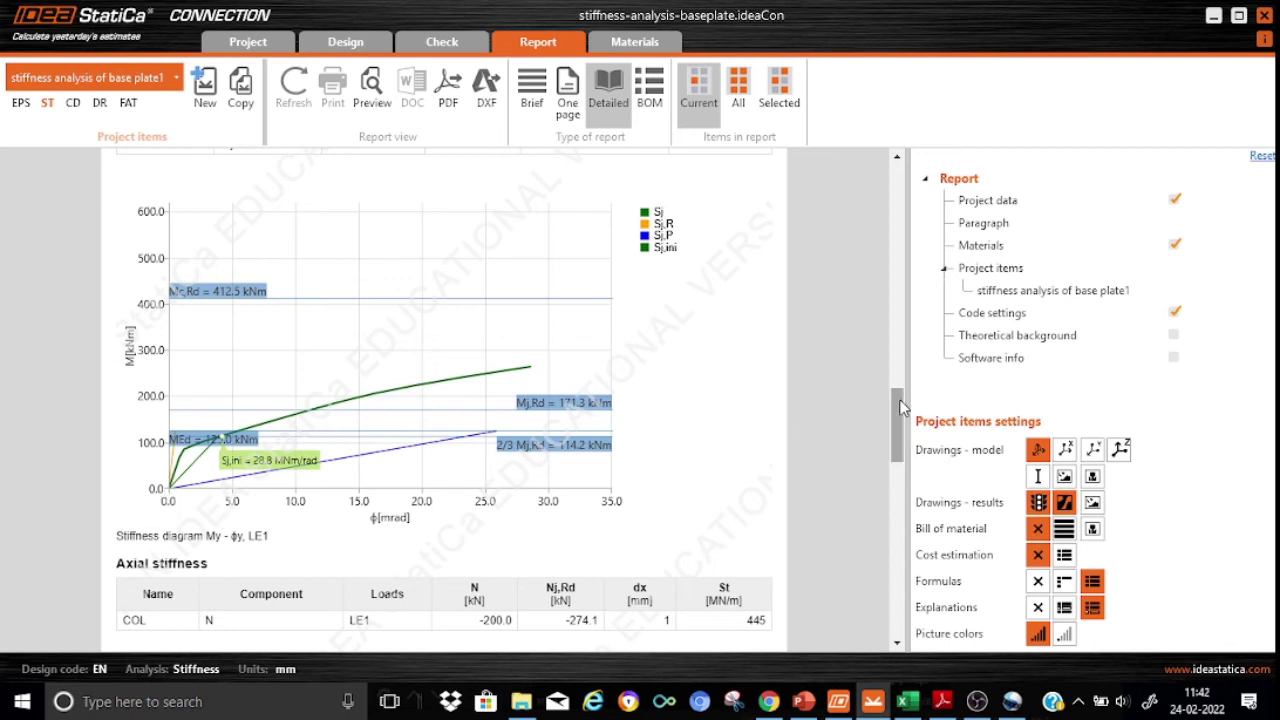
pyautogui.moveTo(900, 407); pyautogui.dragTo(891, 355)
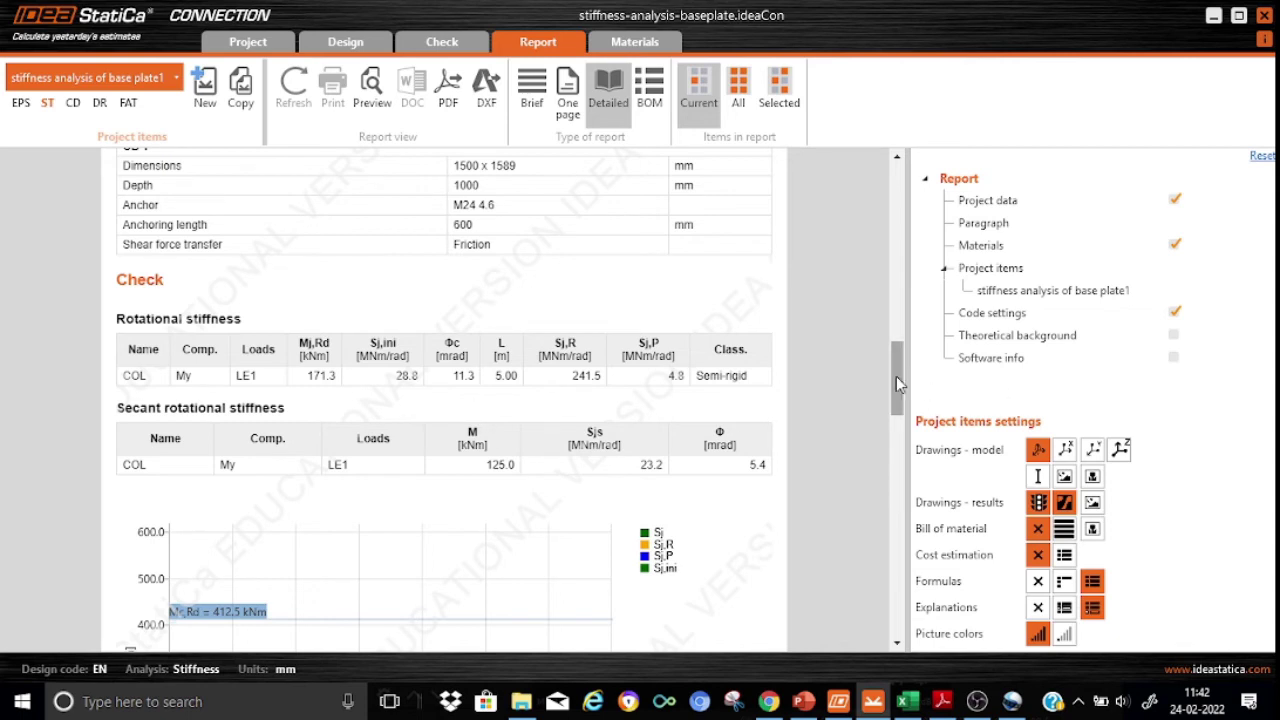
pyautogui.moveTo(896, 376); pyautogui.dragTo(896, 436)
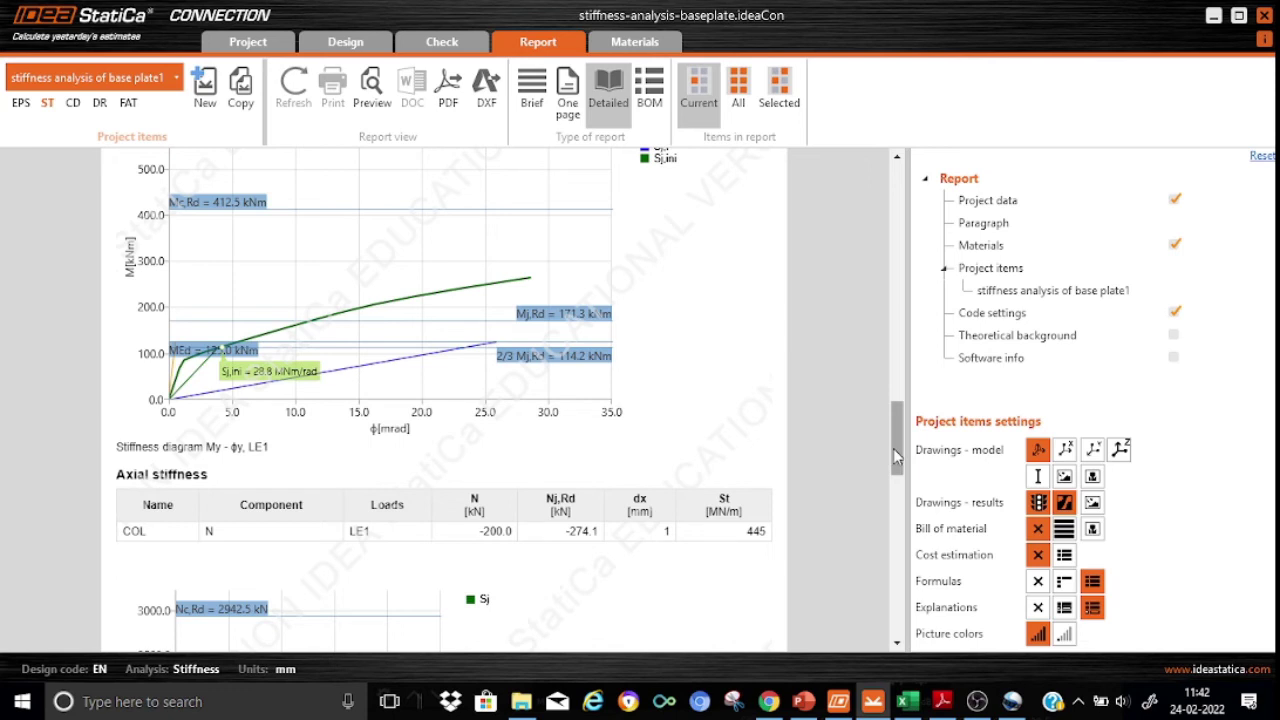
pyautogui.moveTo(897, 456); pyautogui.dragTo(896, 390)
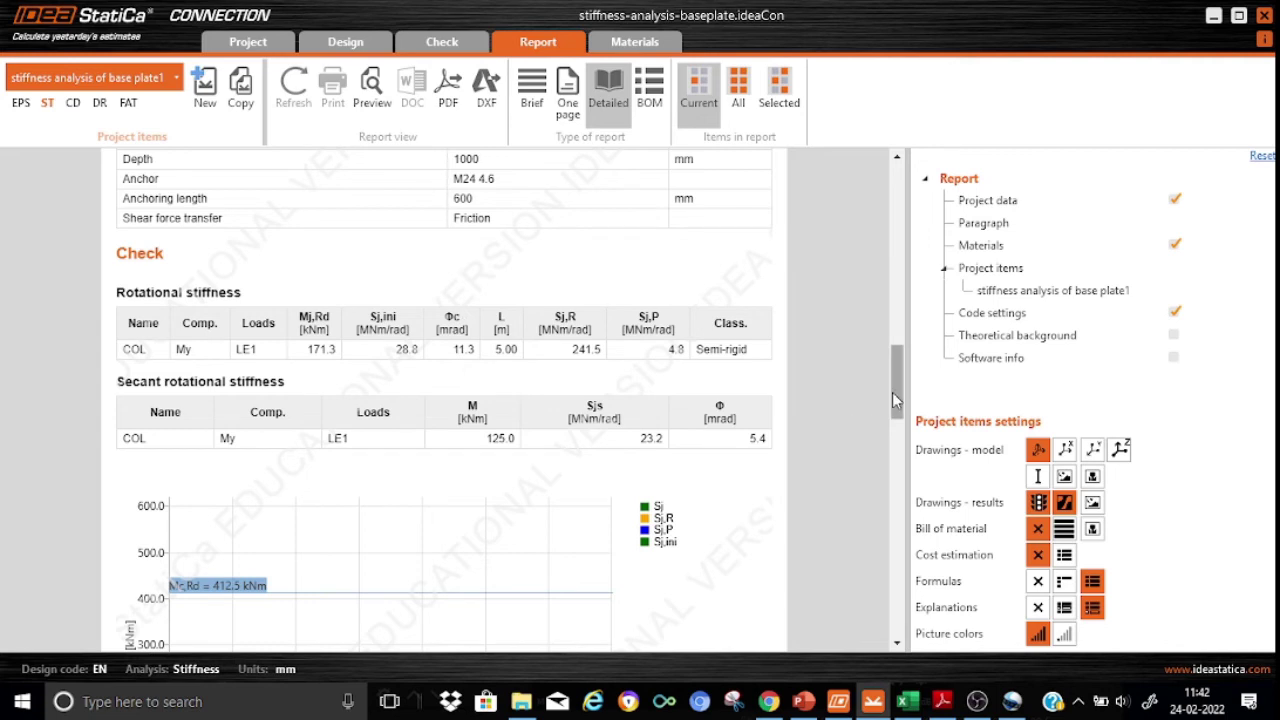
# - Match the report's symbol explanations to the rotational stiffness check values and the curves of the My-ϕy diagram
pyautogui.moveTo(896, 400); pyautogui.dragTo(897, 549)
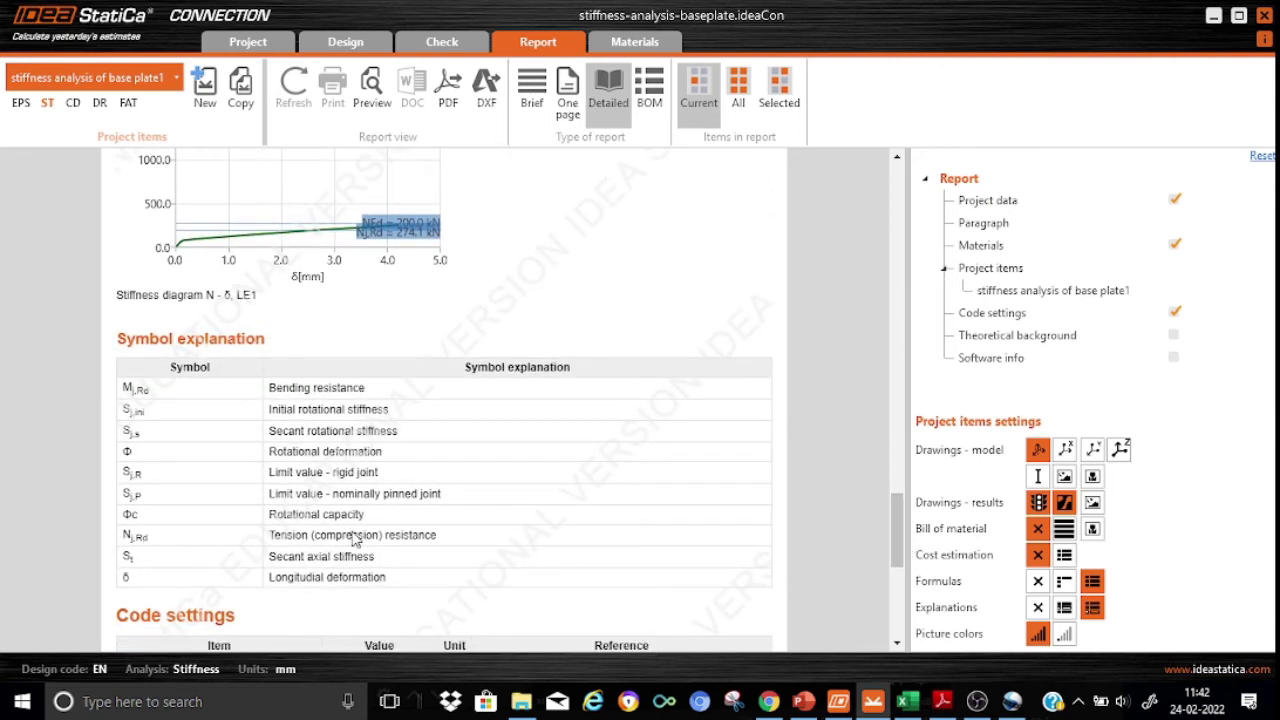
pyautogui.moveTo(898, 550); pyautogui.dragTo(895, 378)
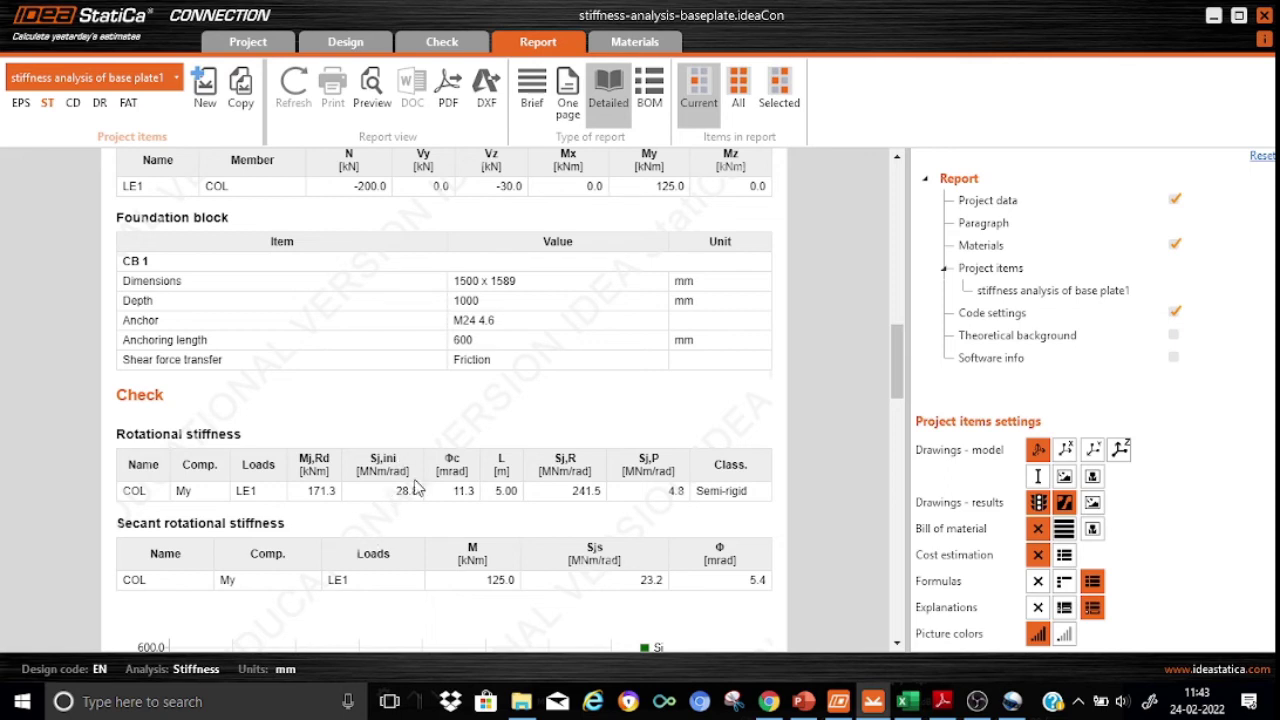
pyautogui.moveTo(897, 368); pyautogui.dragTo(903, 530)
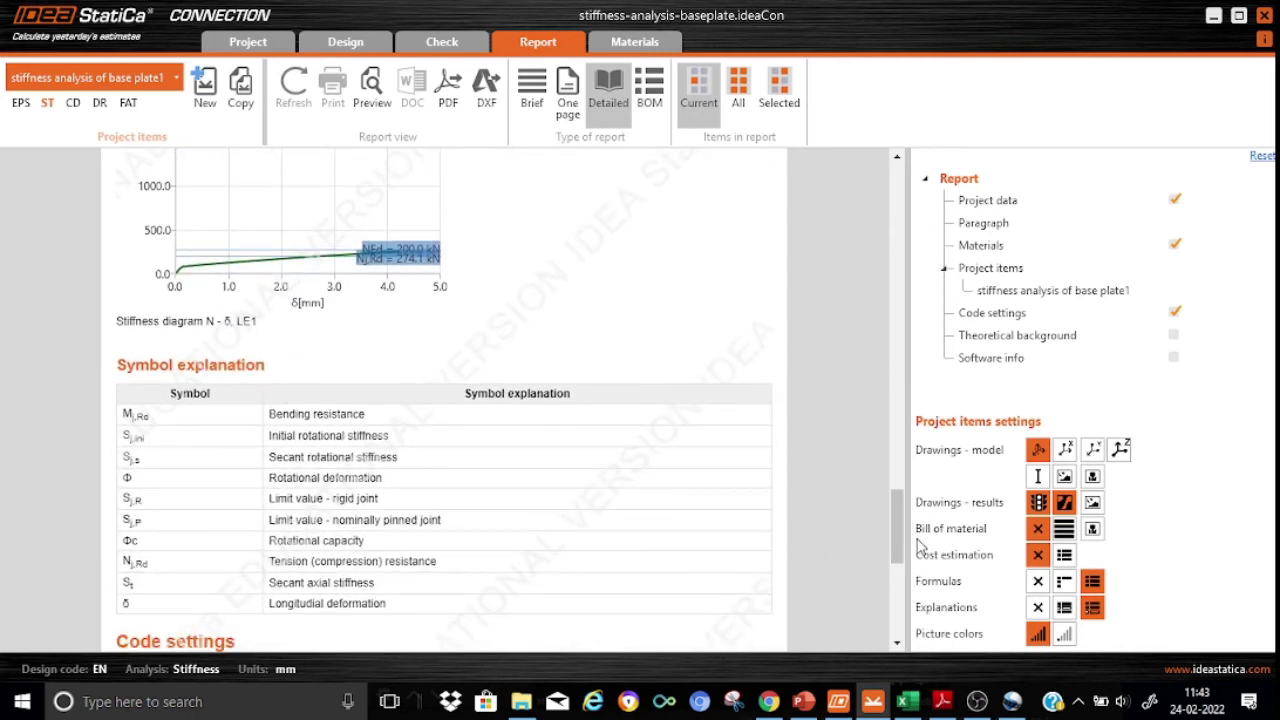
pyautogui.moveTo(897, 540); pyautogui.dragTo(897, 437)
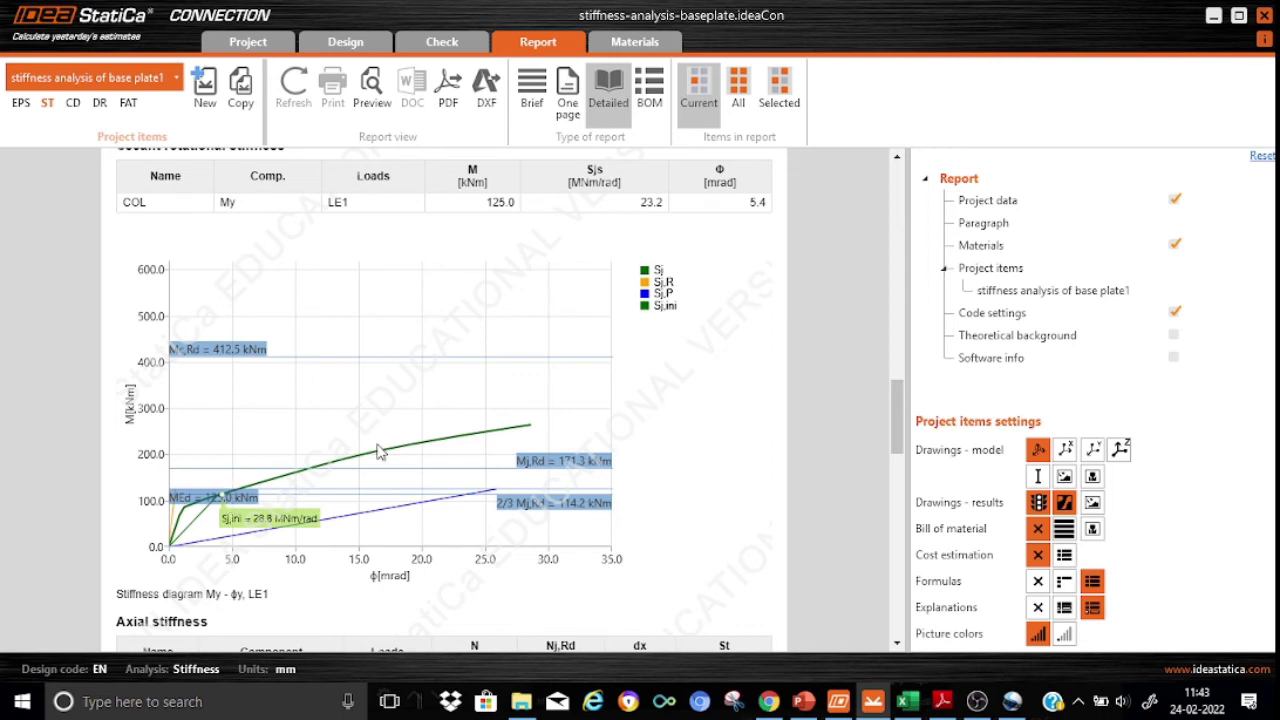
pyautogui.scroll(5, 897, 432)
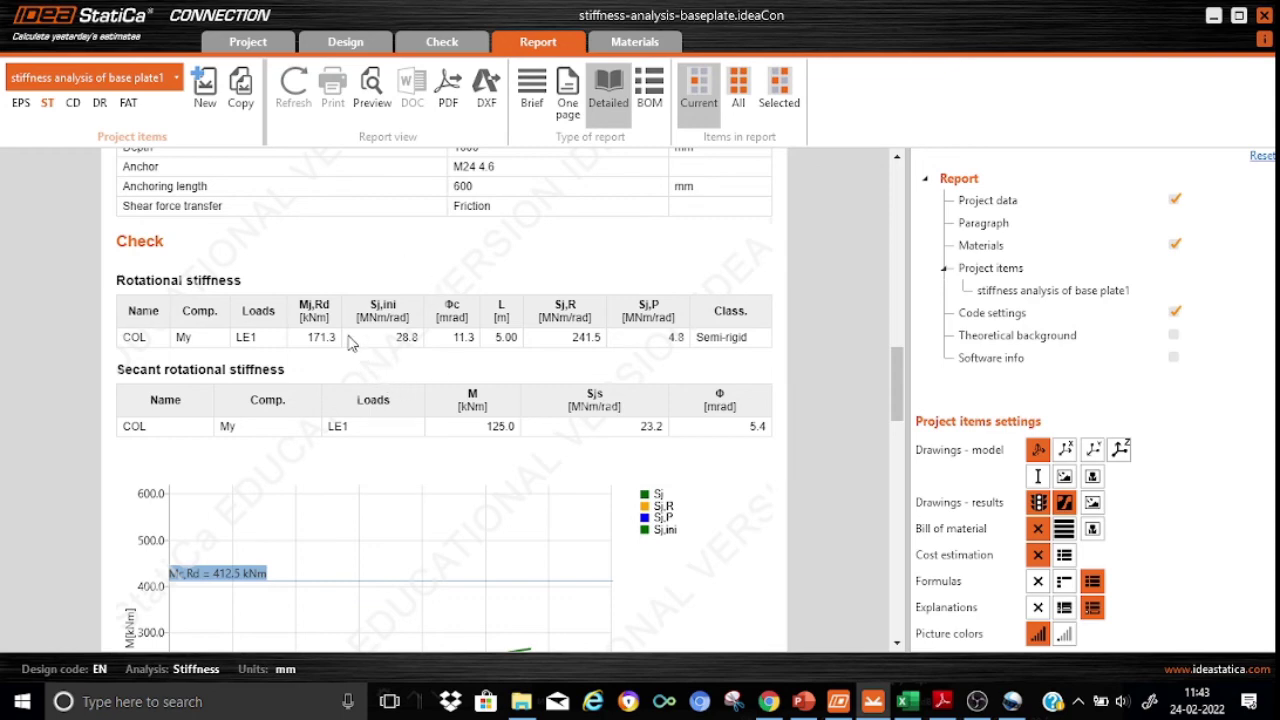
pyautogui.moveTo(899, 406); pyautogui.dragTo(898, 465)
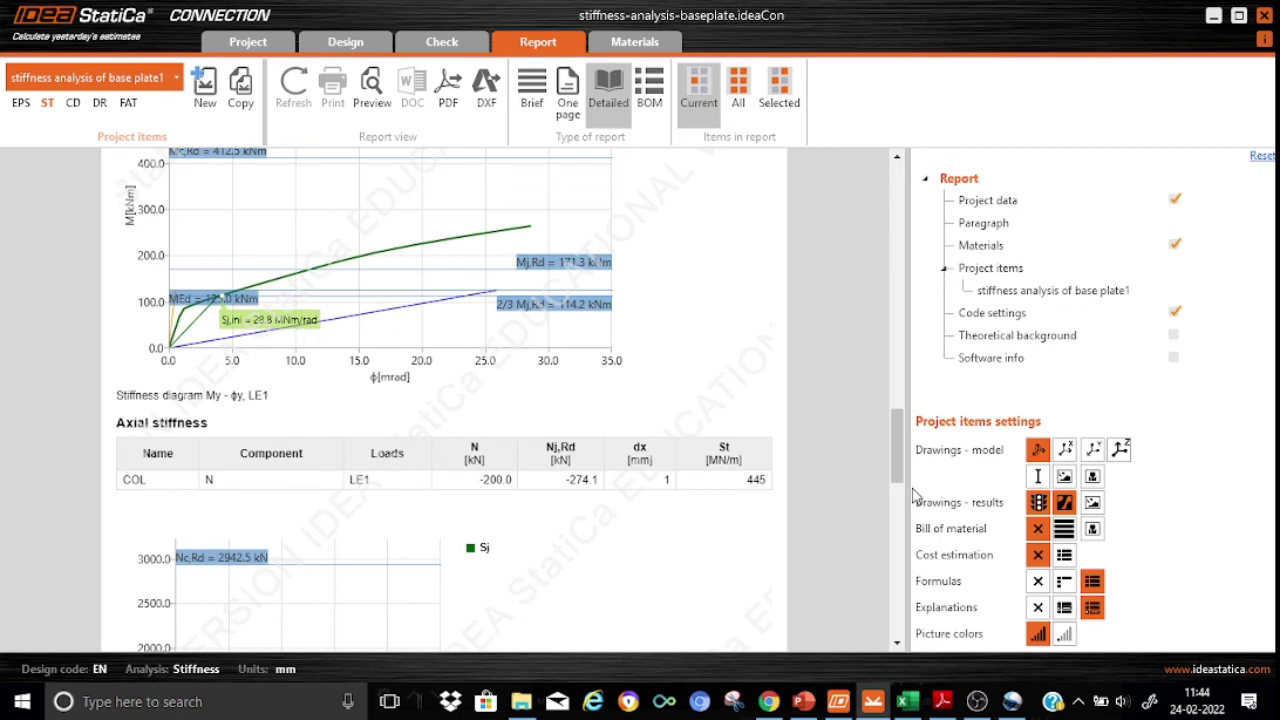
pyautogui.moveTo(903, 470); pyautogui.dragTo(896, 374)
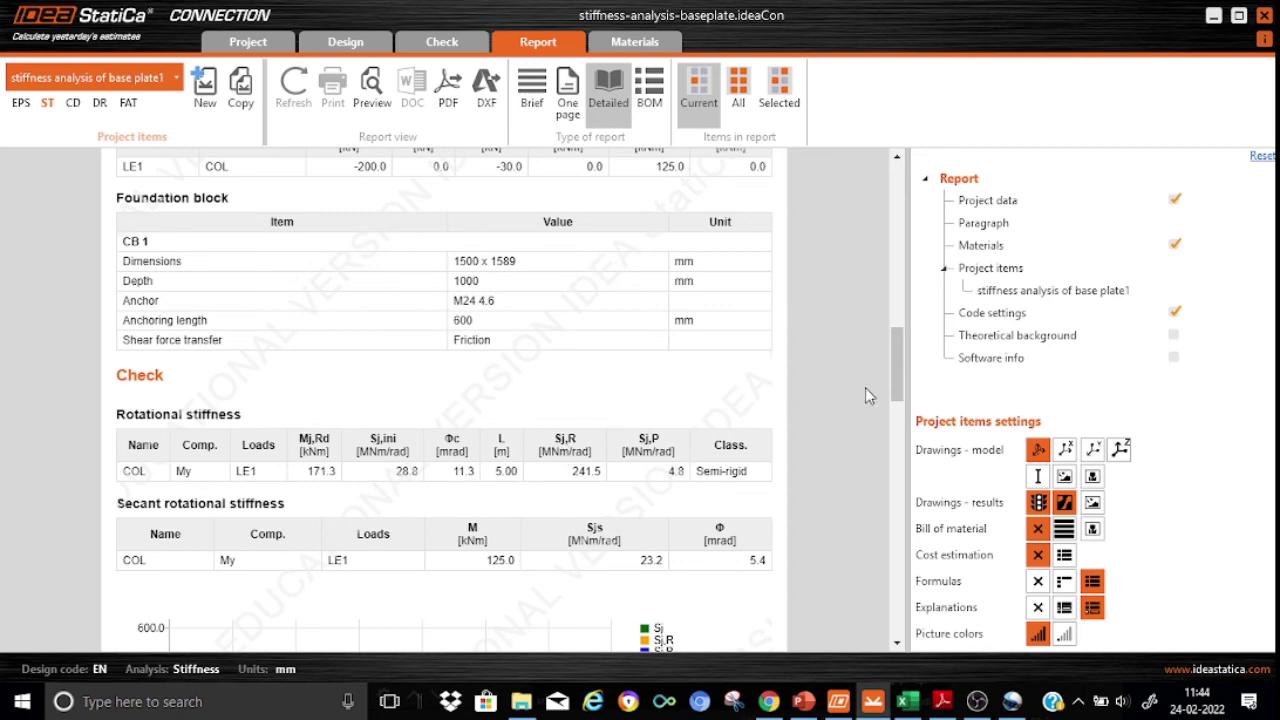
# - Recheck the stiffness symbols, joint classification, secant stiffness and axial stiffness in the report, and return to its project data section
pyautogui.moveTo(897, 385); pyautogui.dragTo(906, 553)
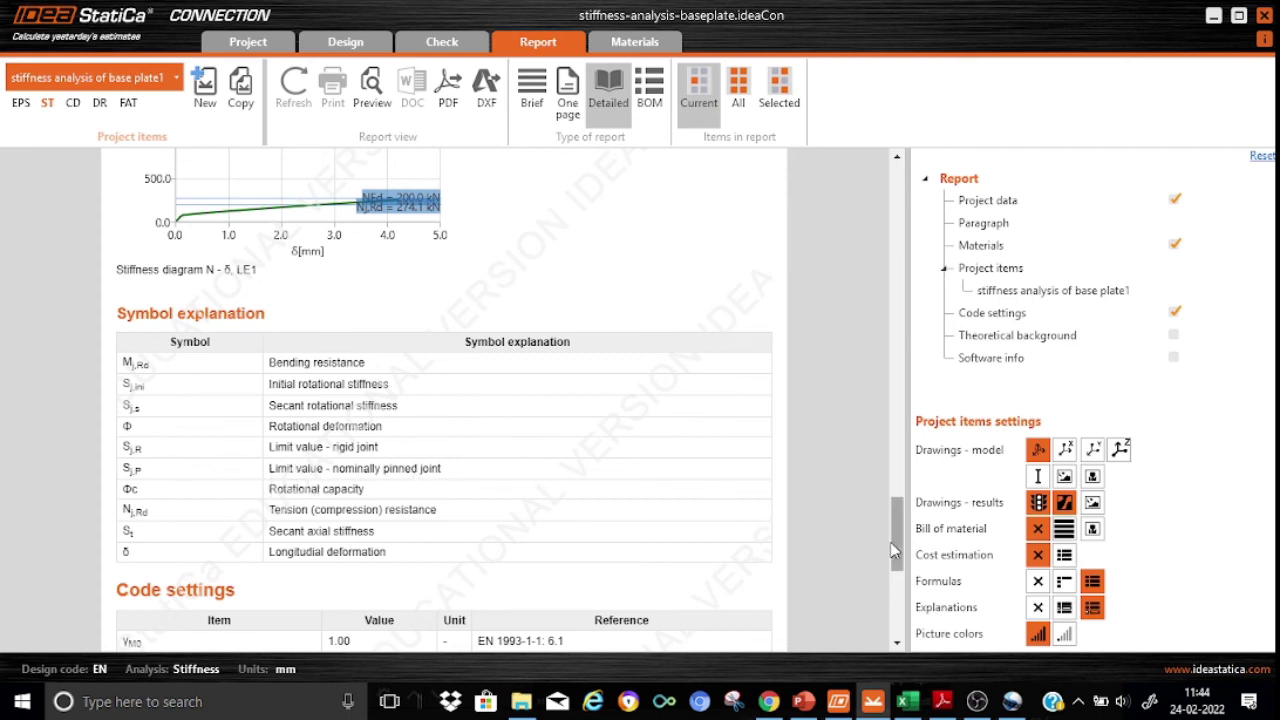
pyautogui.moveTo(896, 541); pyautogui.dragTo(893, 383)
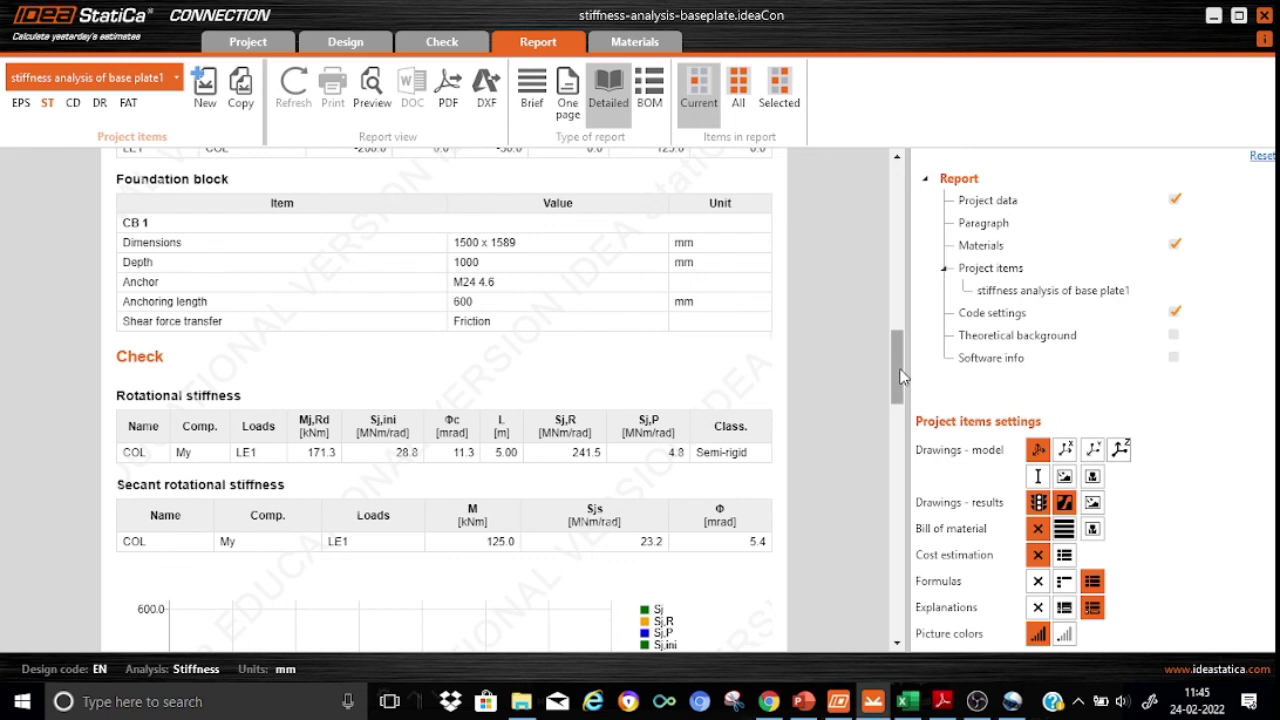
pyautogui.moveTo(899, 376); pyautogui.dragTo(899, 410)
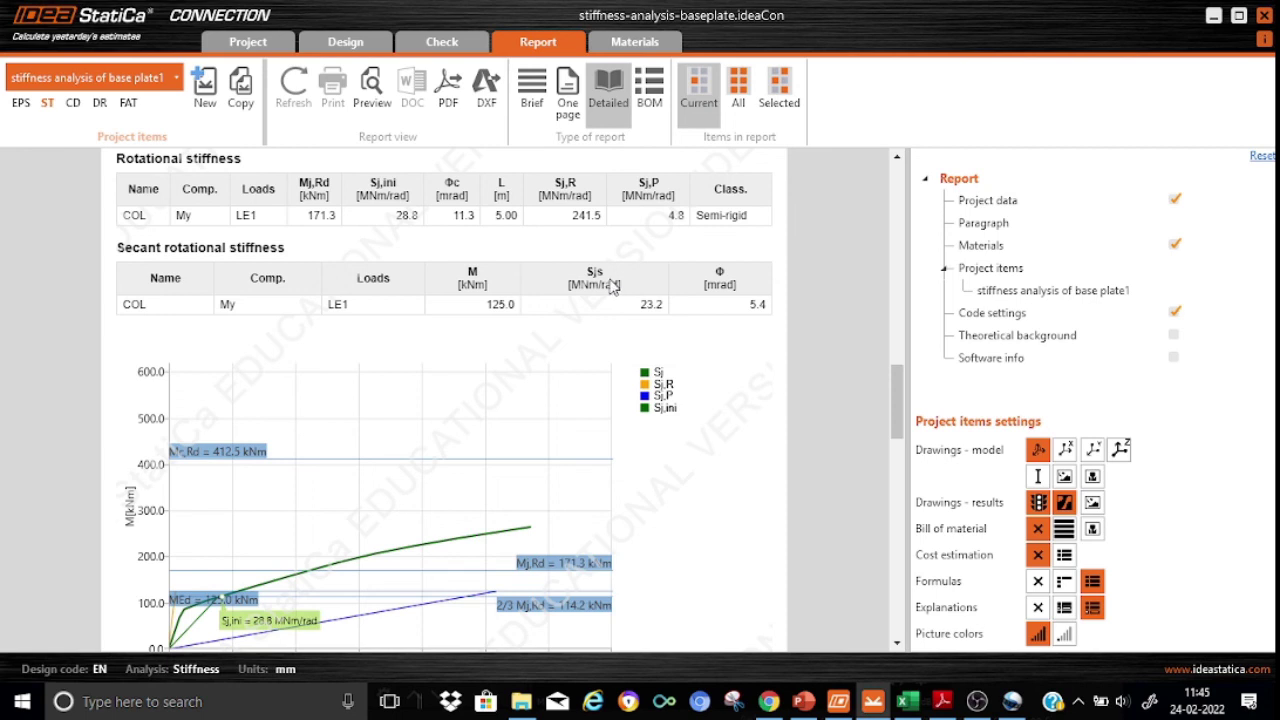
pyautogui.moveTo(897, 400); pyautogui.dragTo(897, 440)
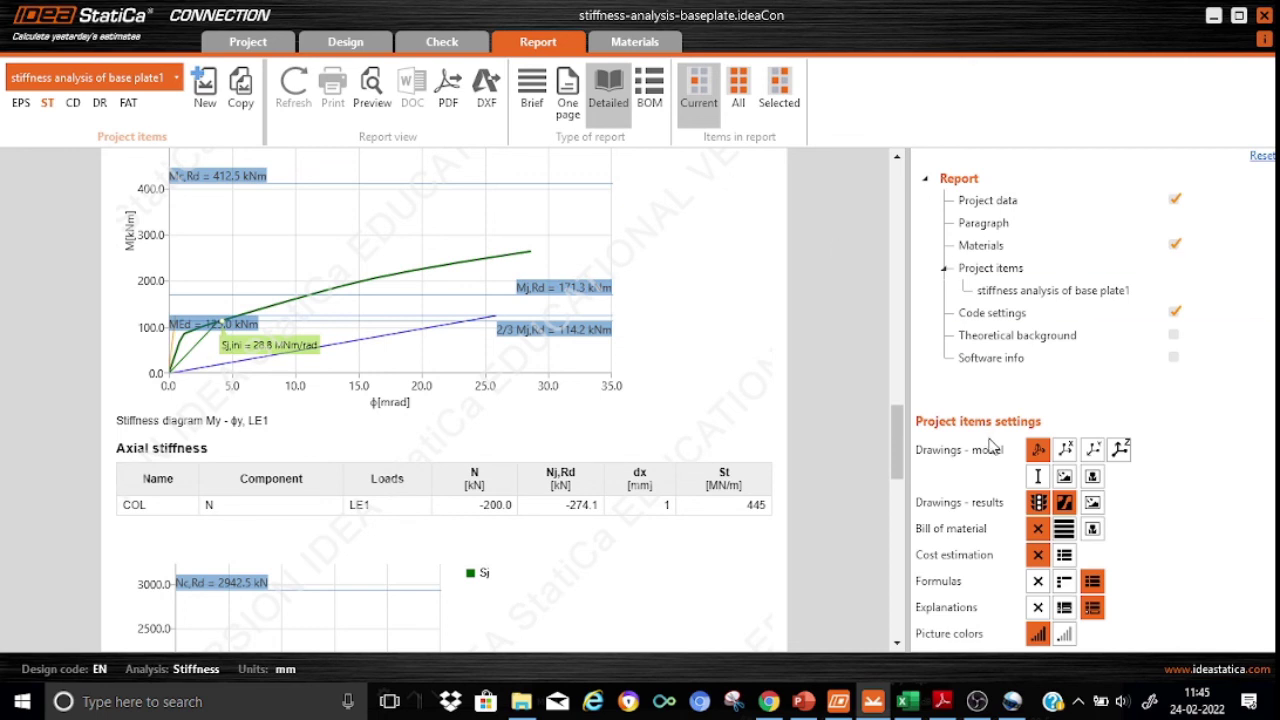
pyautogui.moveTo(897, 447); pyautogui.dragTo(895, 383)
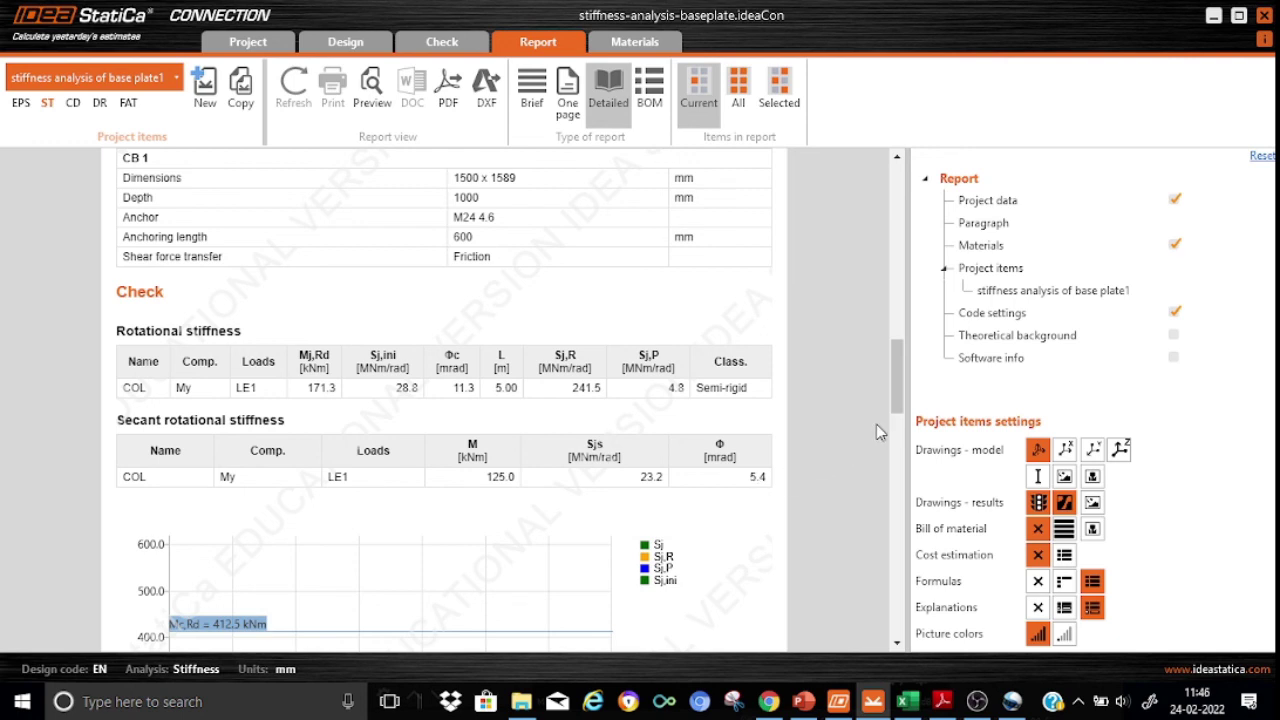
pyautogui.moveTo(895, 378); pyautogui.dragTo(891, 211)
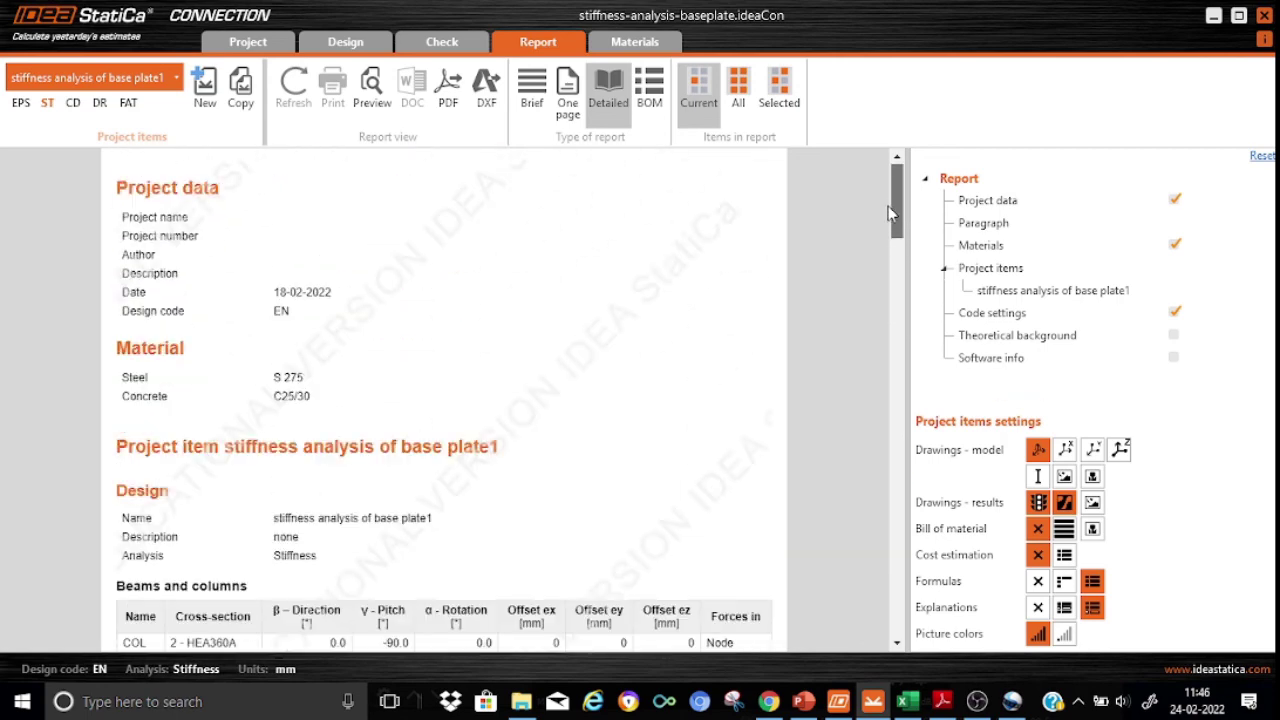